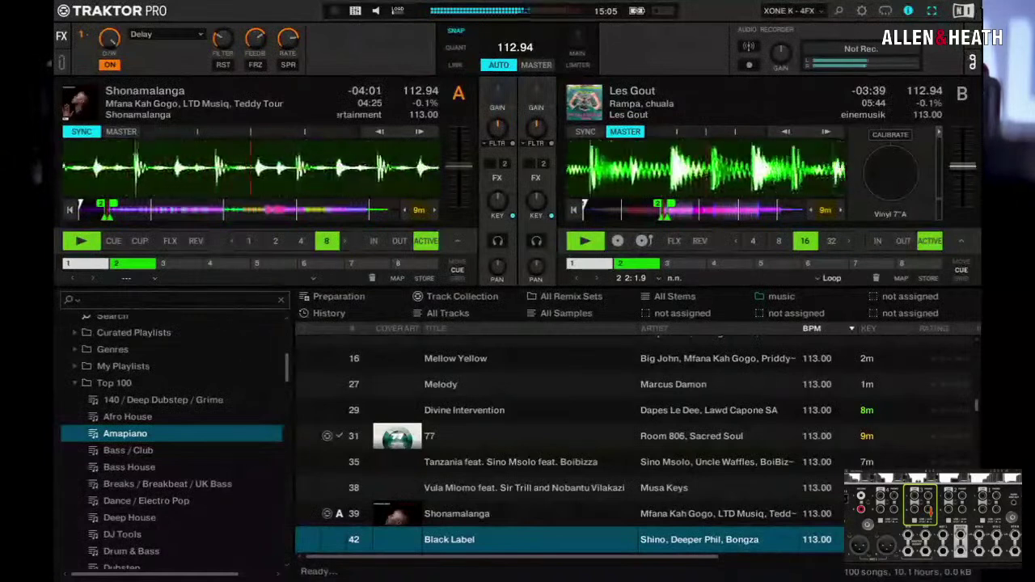
Open the preferences and examine the audio device and sample rate settings, the output routing and the input routing.
click(862, 11)
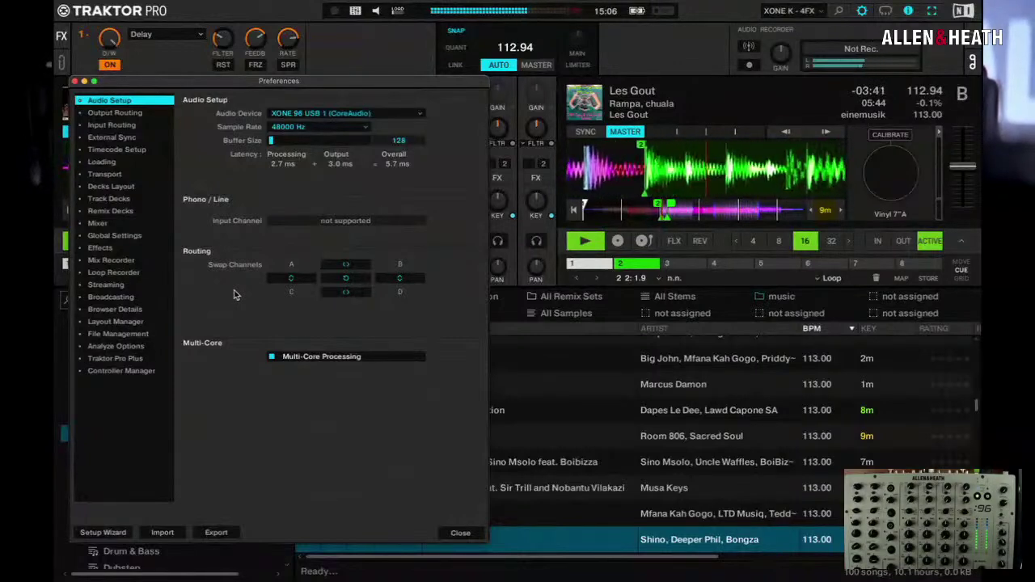
click(365, 129)
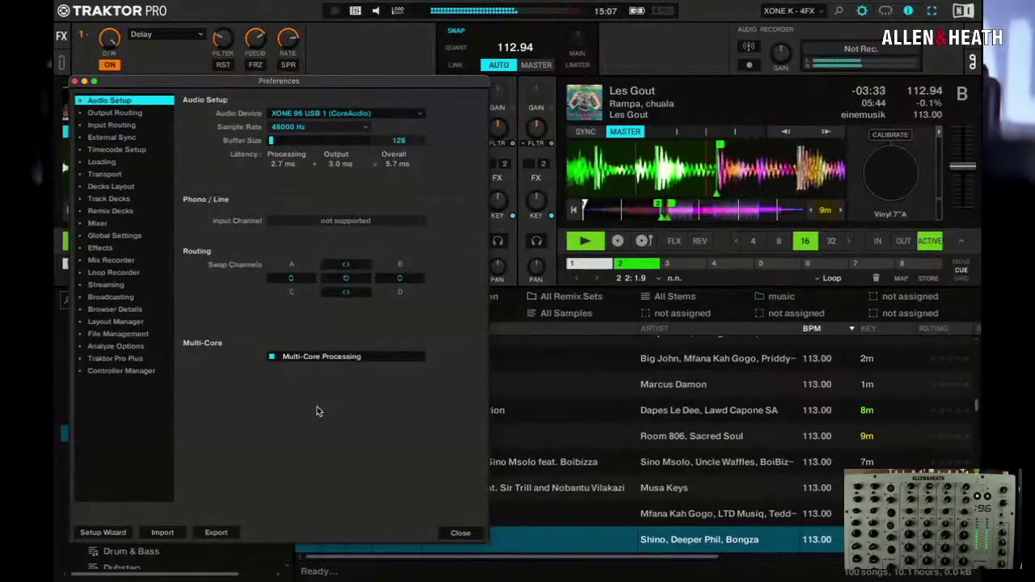
click(106, 115)
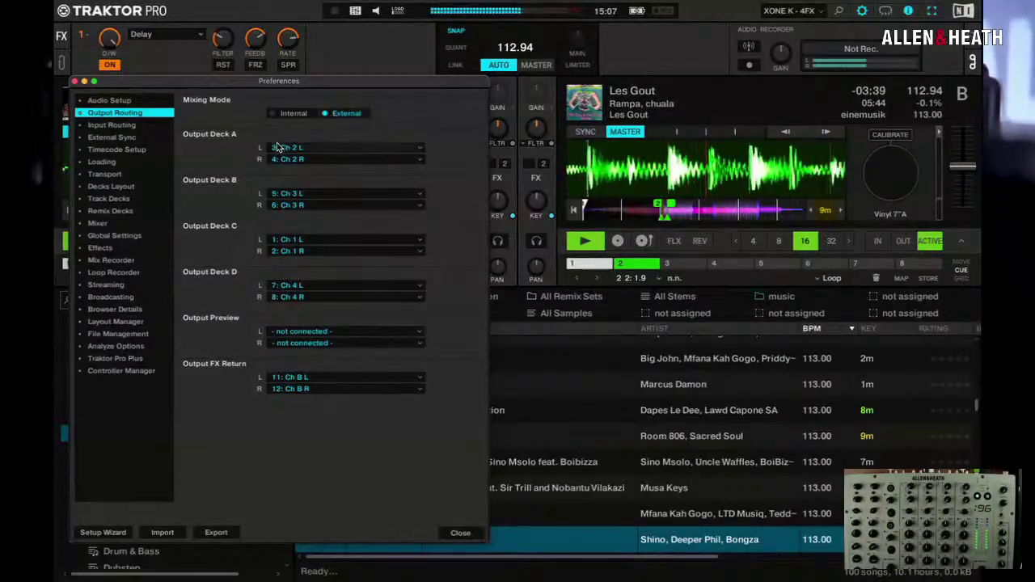
mouse_move(230, 149)
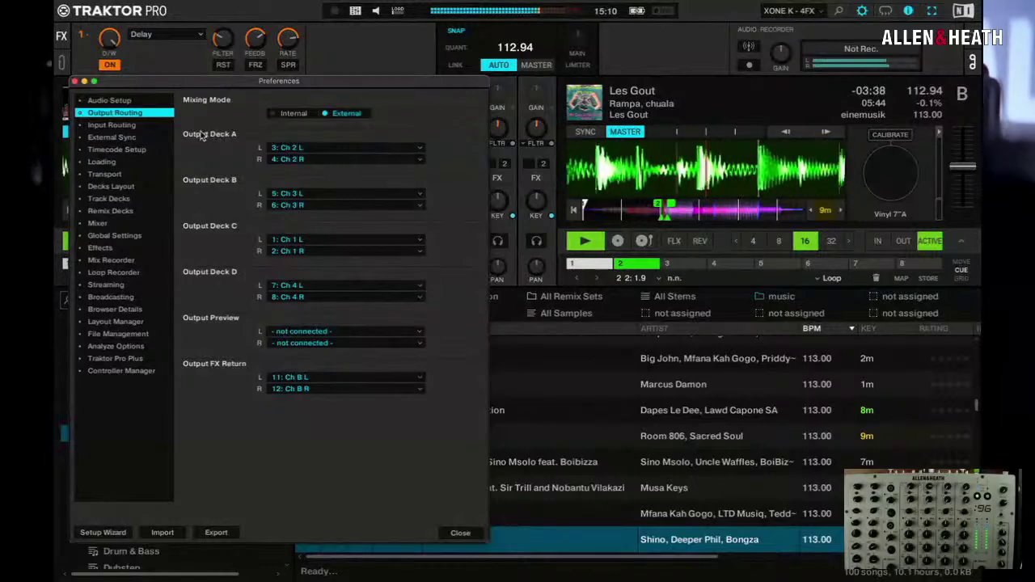
click(126, 127)
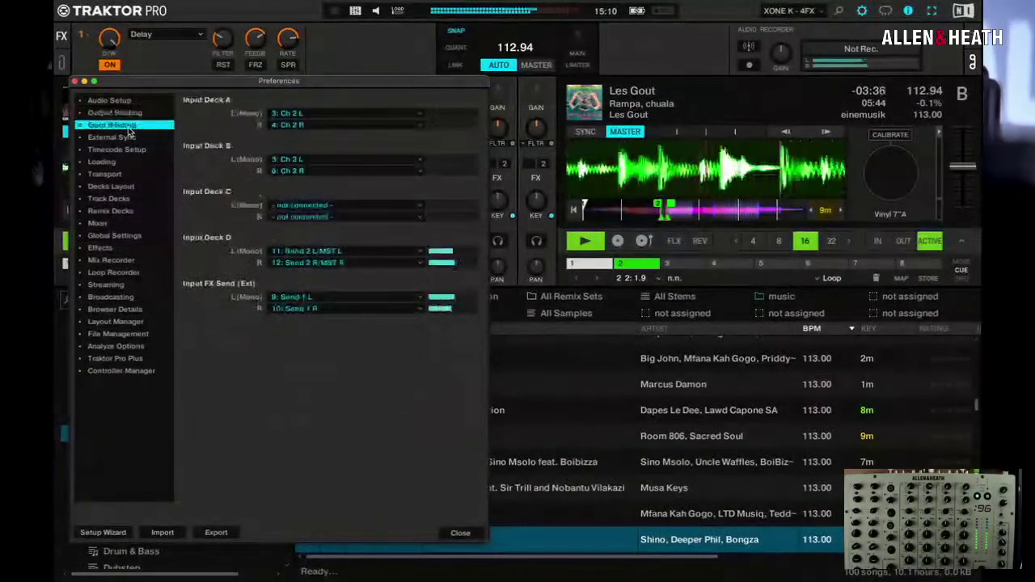
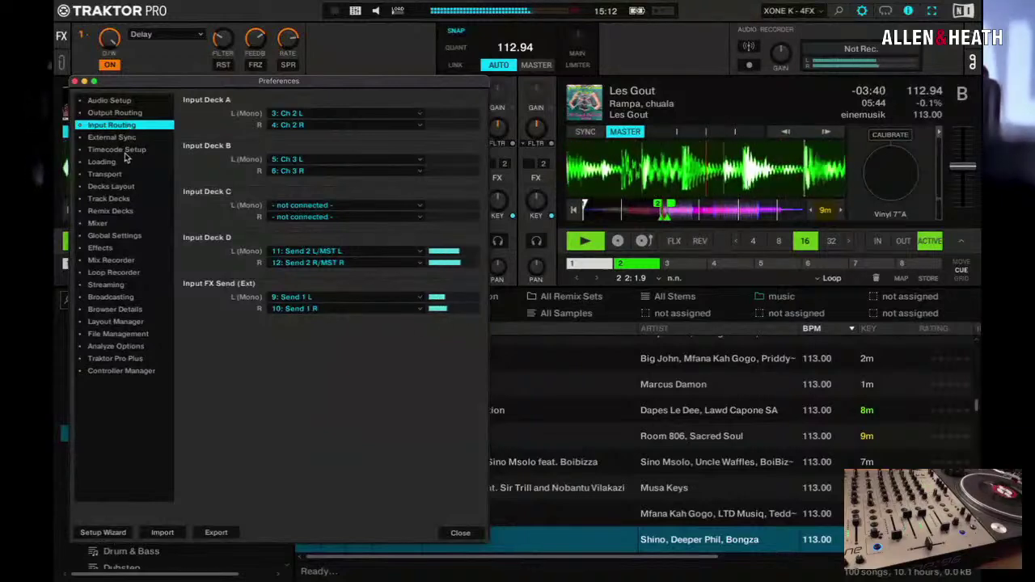
In the timecode setup, set deck B's timecode input to Scratch Control.
click(123, 153)
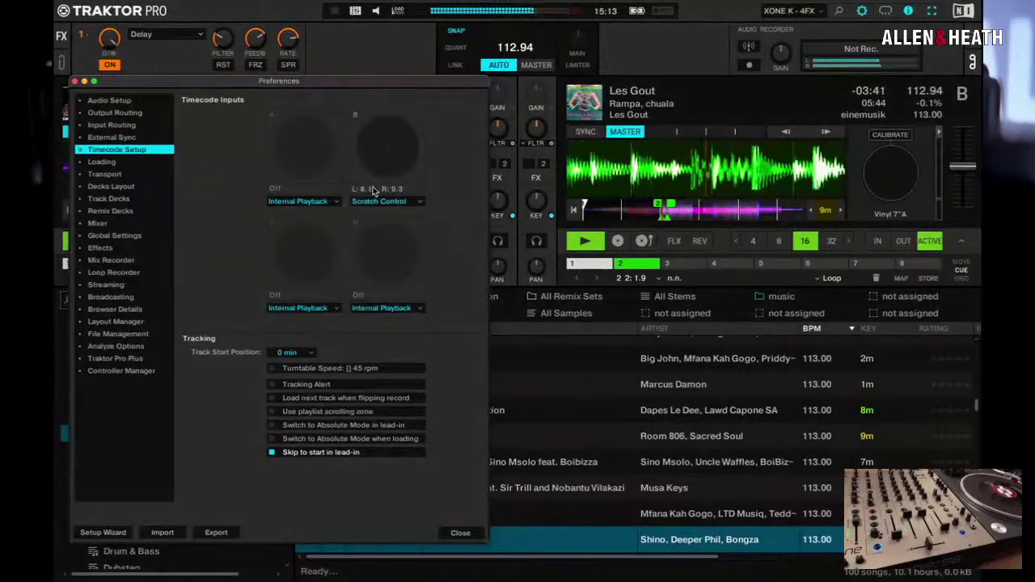
click(419, 202)
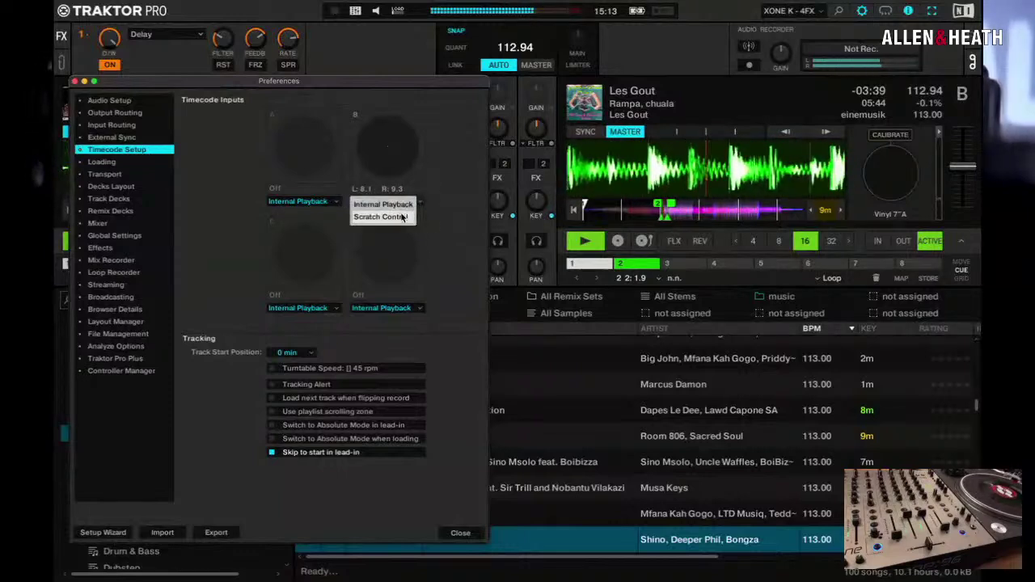
click(402, 216)
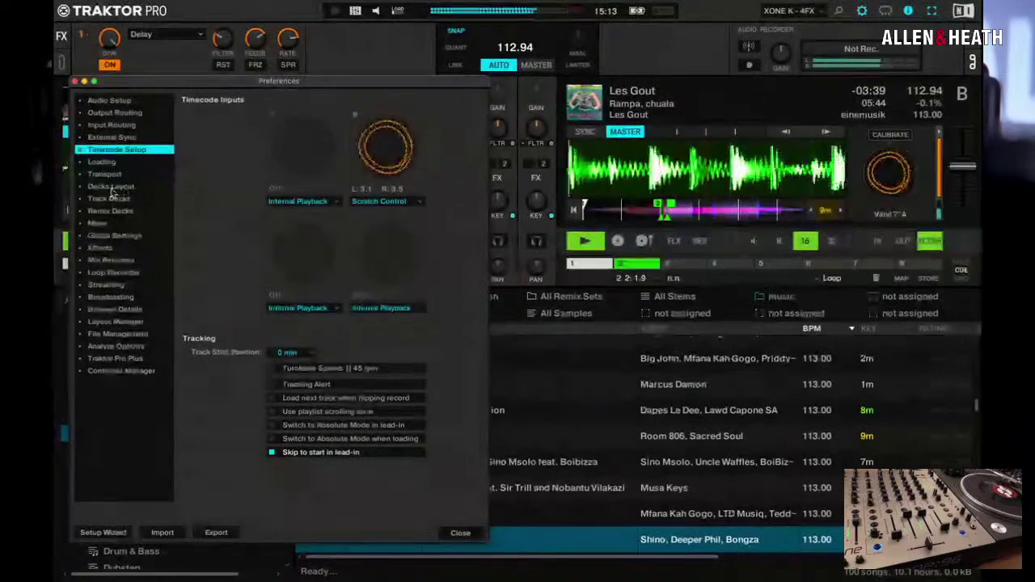
In the decks layout settings, try Platter for deck B's Platter / Scope display, and set it back to Scope.
click(112, 187)
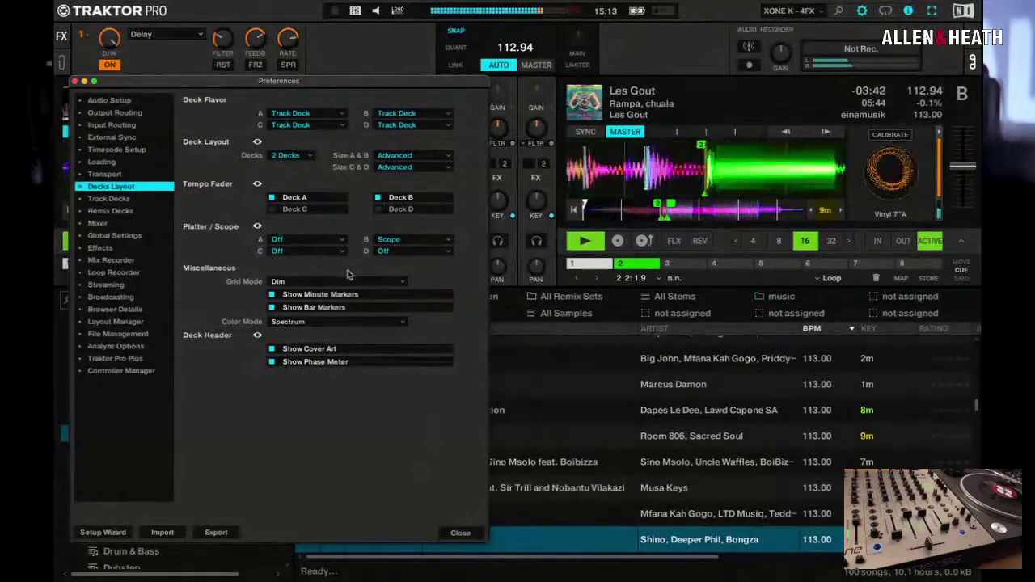
click(450, 245)
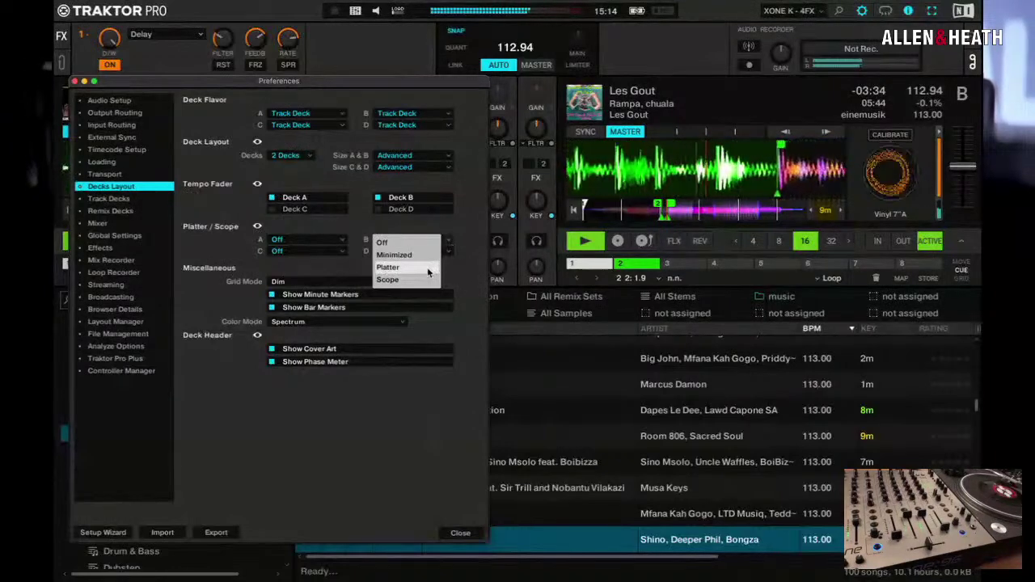
click(431, 267)
click(450, 243)
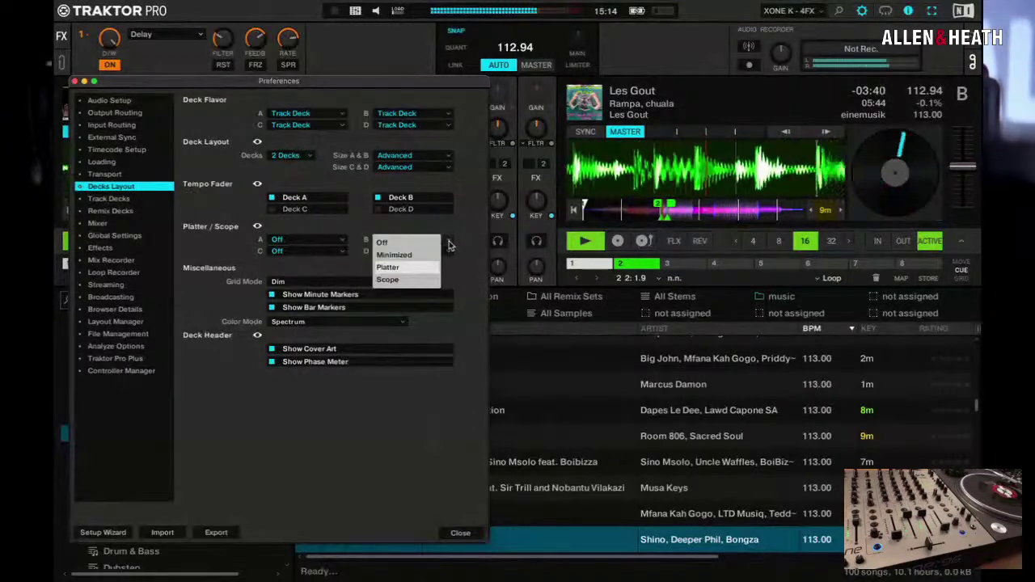
click(421, 282)
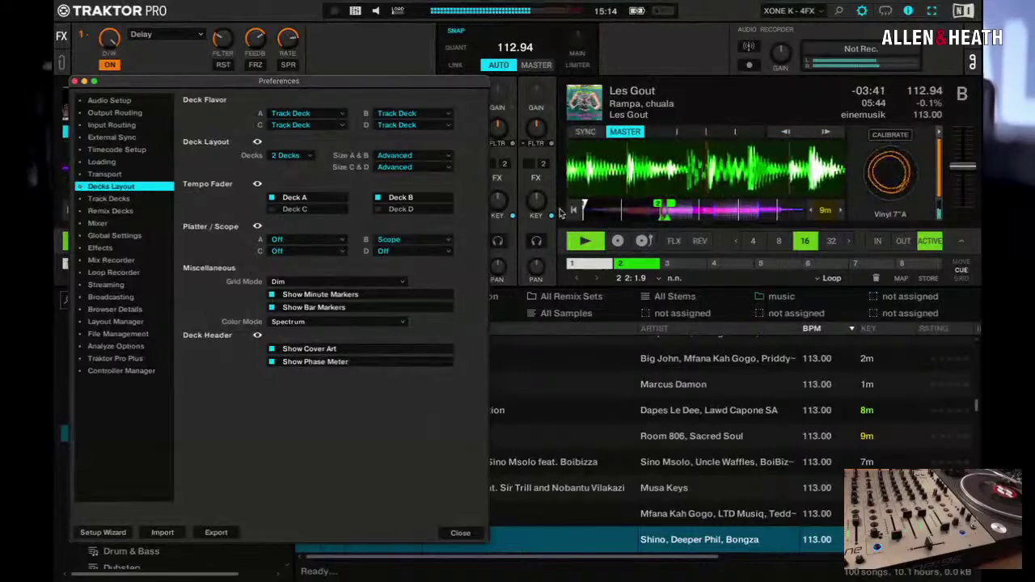
Minimize and restore deck B's timecode scope twice directly on the deck.
click(939, 136)
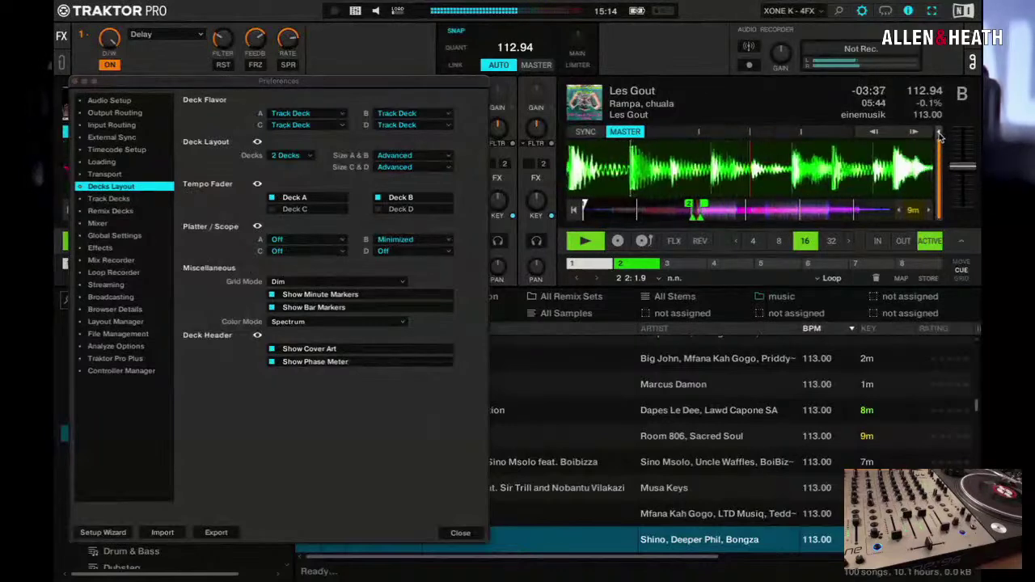
click(939, 136)
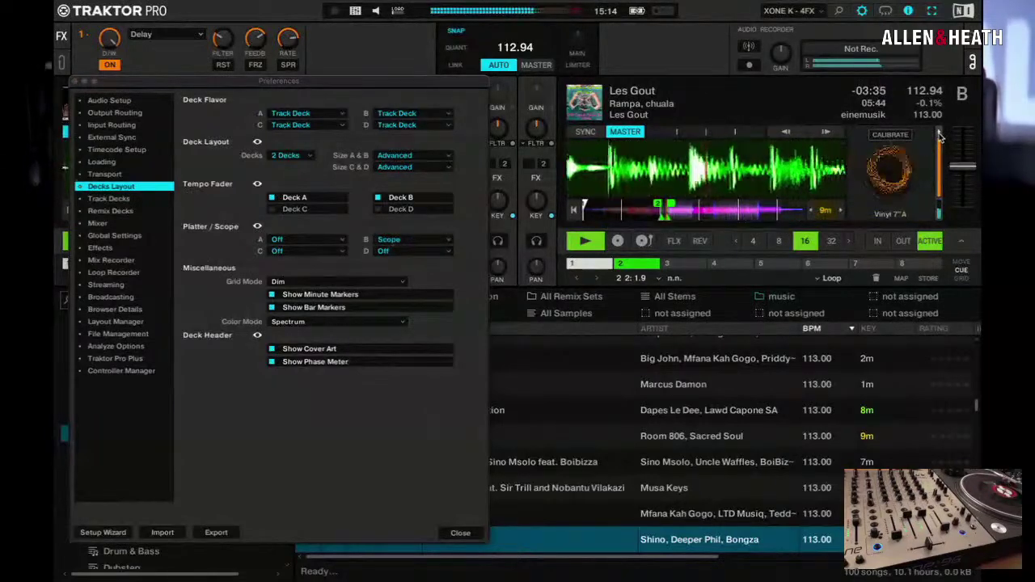
click(938, 136)
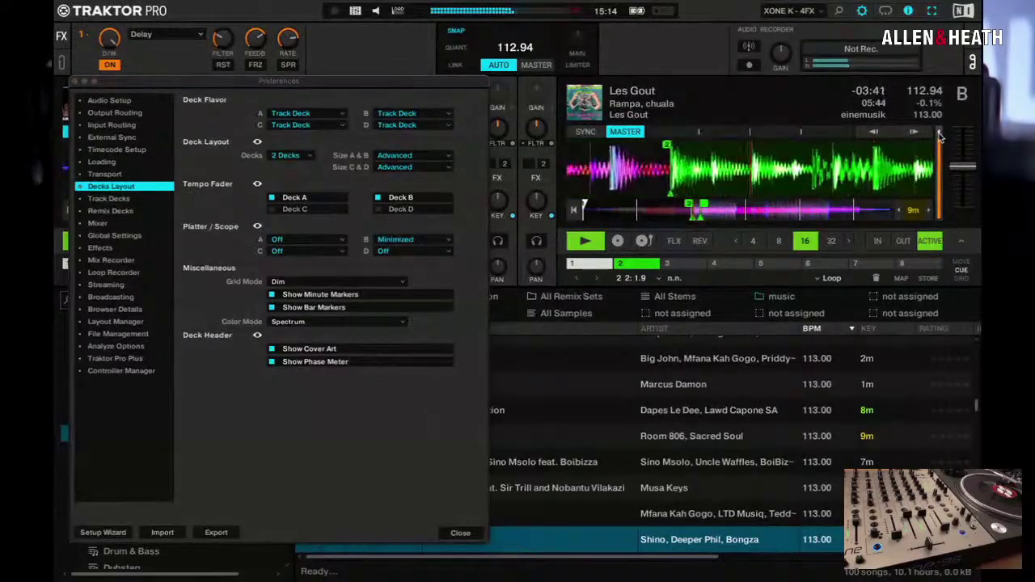
click(939, 136)
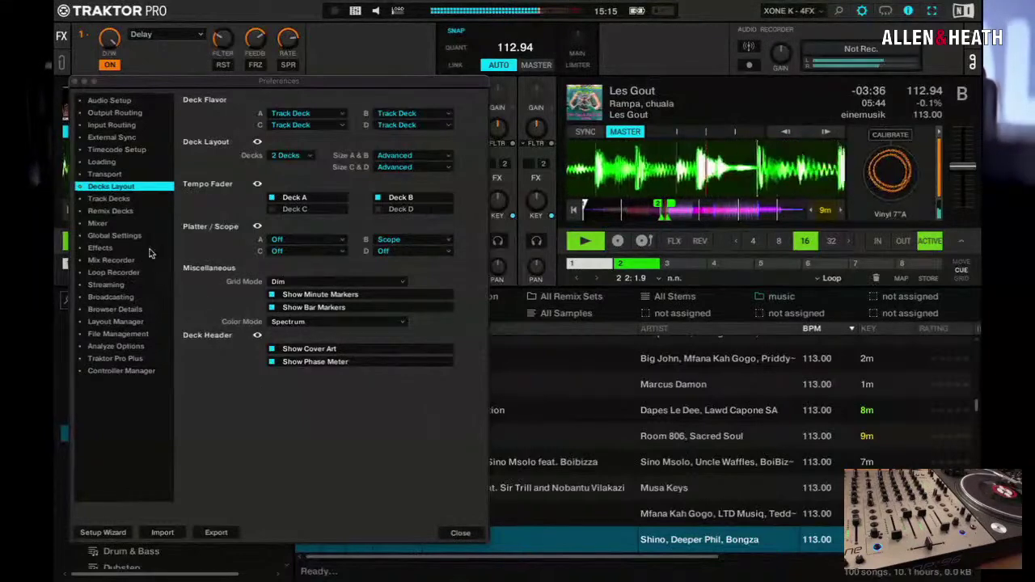
In the mixer preferences, set the headroom for External Mixing Mode to -9 dB.
click(101, 227)
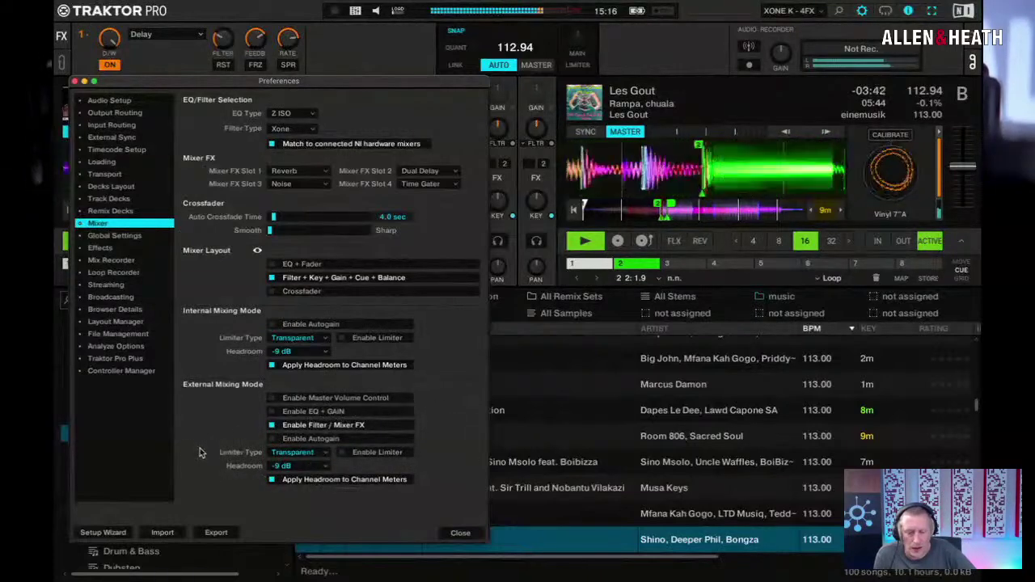
click(326, 469)
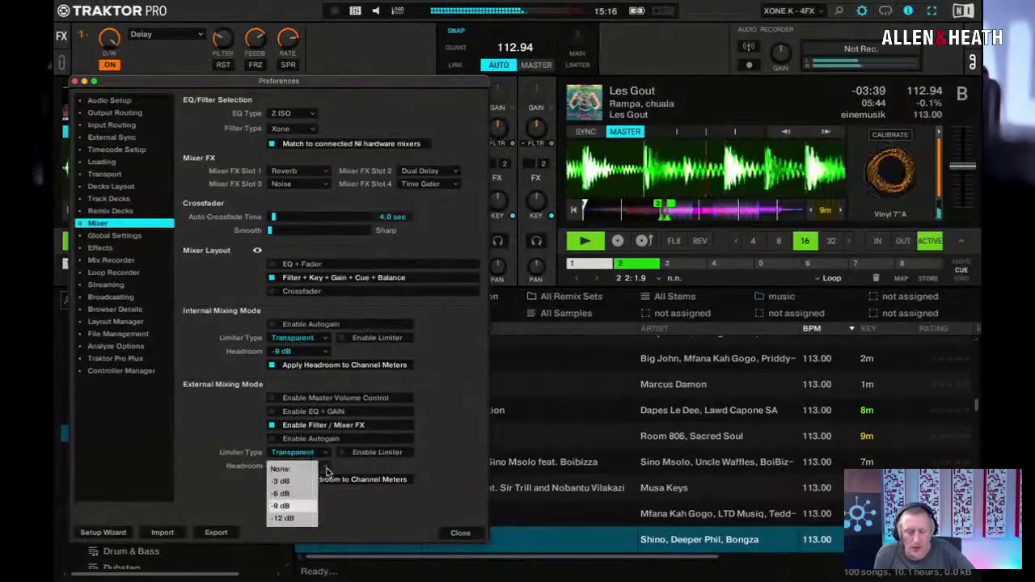
click(307, 507)
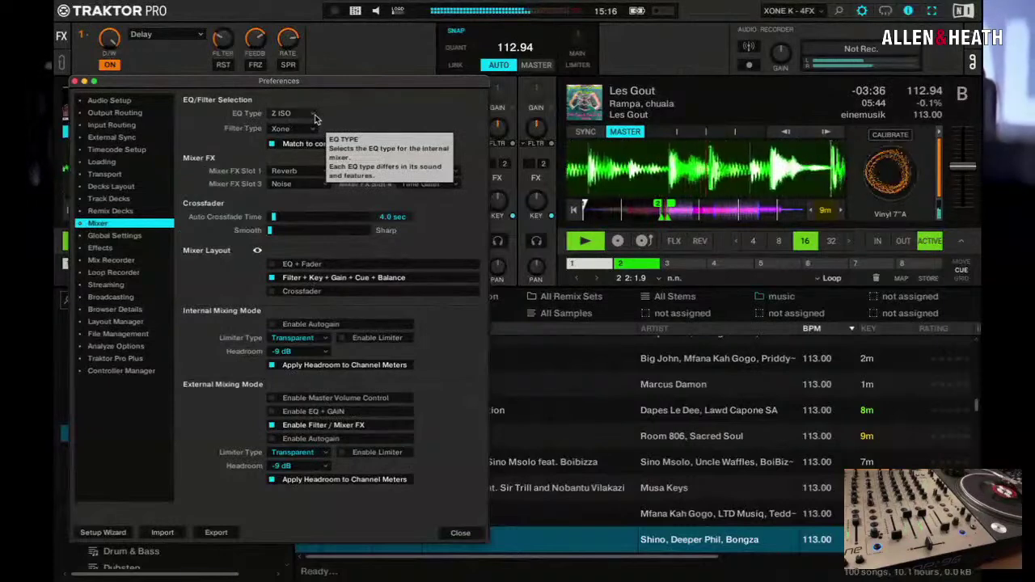
Review the EQ types offered for the internal mixer, keep Z ISO, and close the preferences.
click(314, 118)
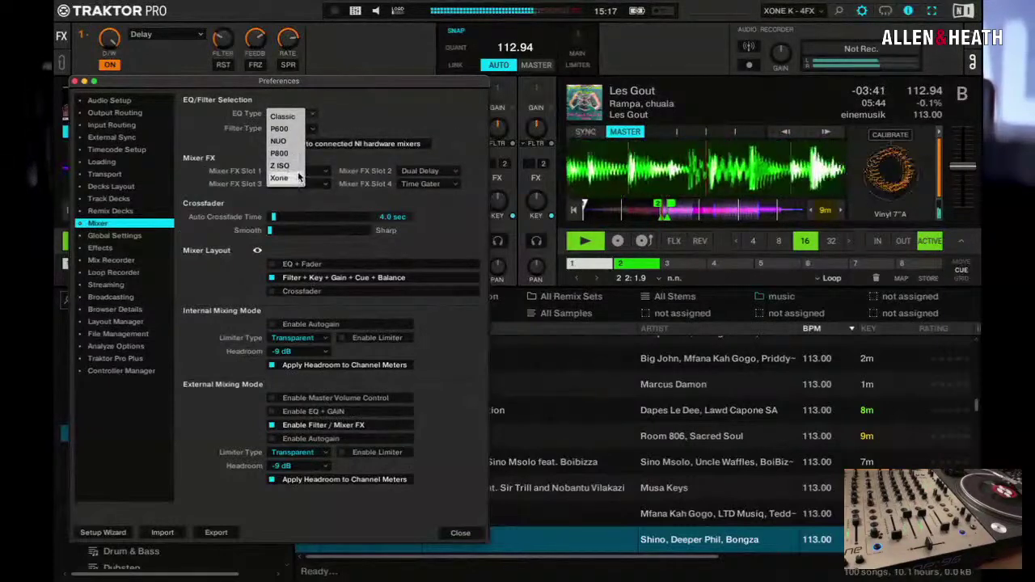
key(Return)
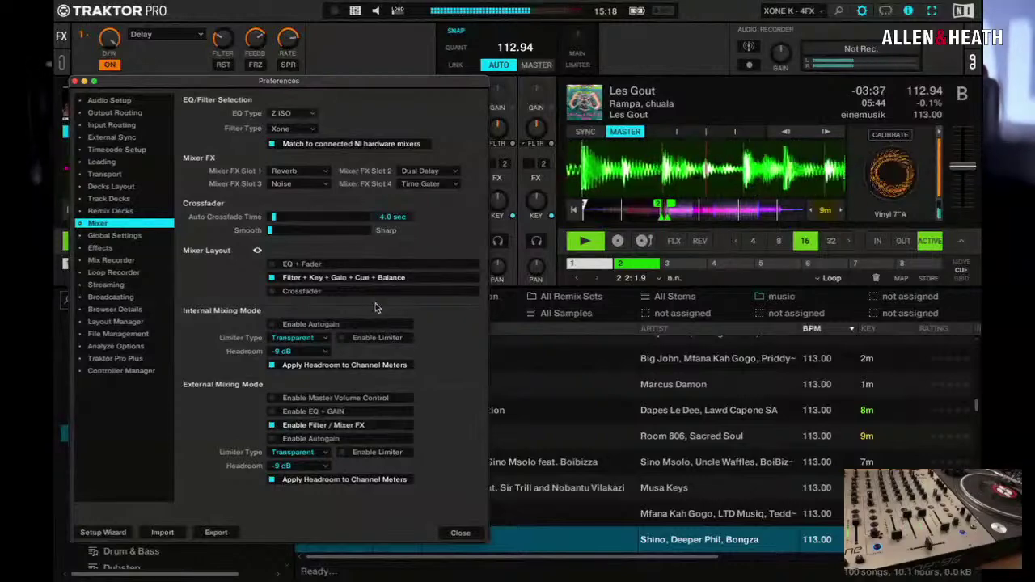
click(459, 534)
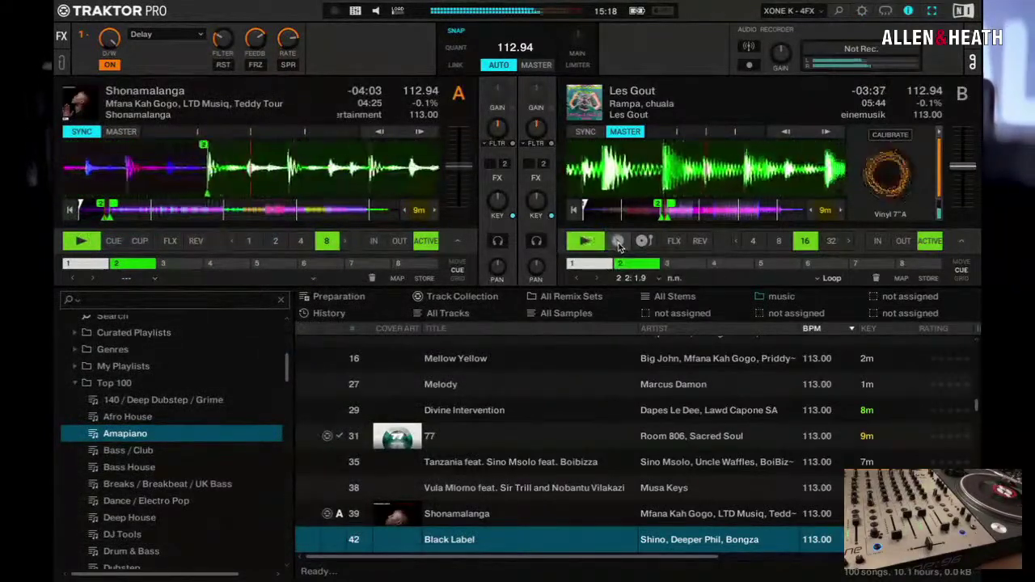
Enable Switch to Absolute Mode in lead-in for timecode tracking, and switch deck B from internal playback to timecode vinyl control.
click(861, 10)
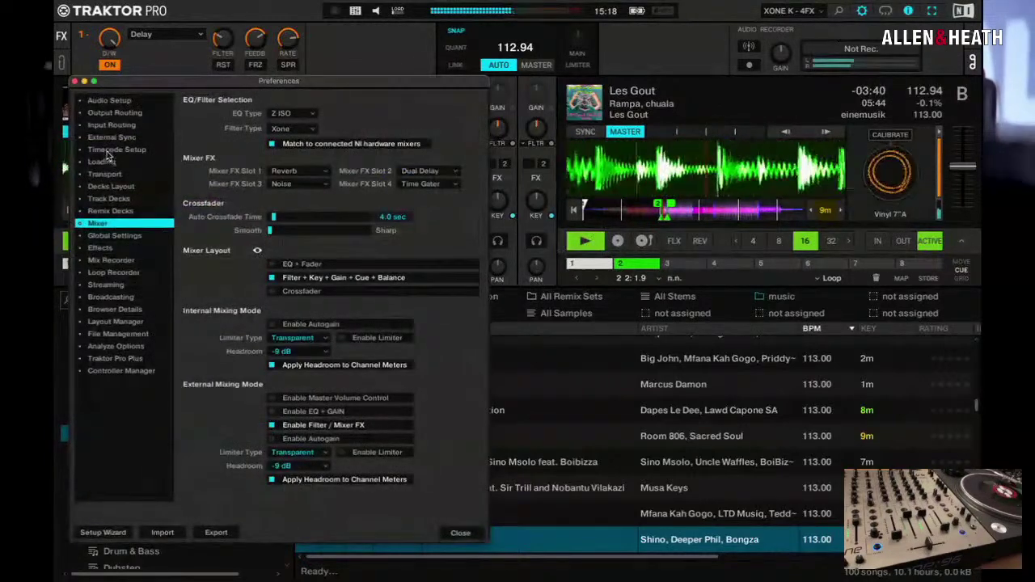
click(108, 151)
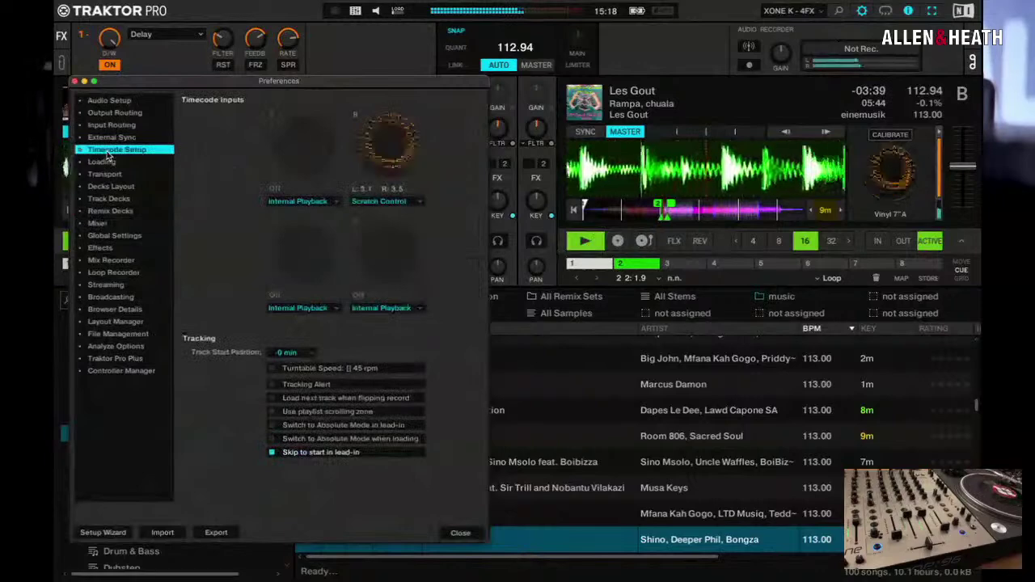
click(273, 426)
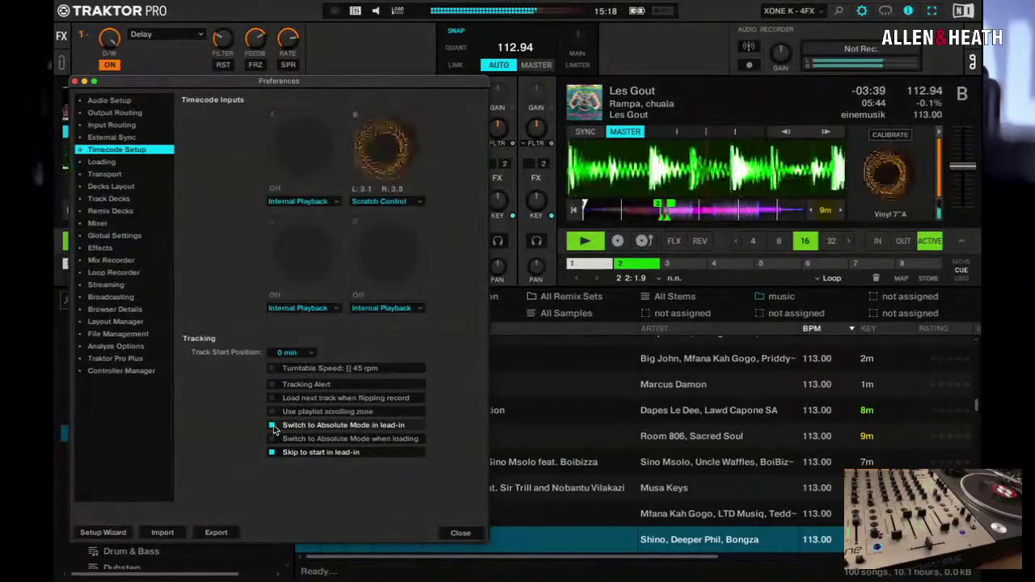
click(643, 241)
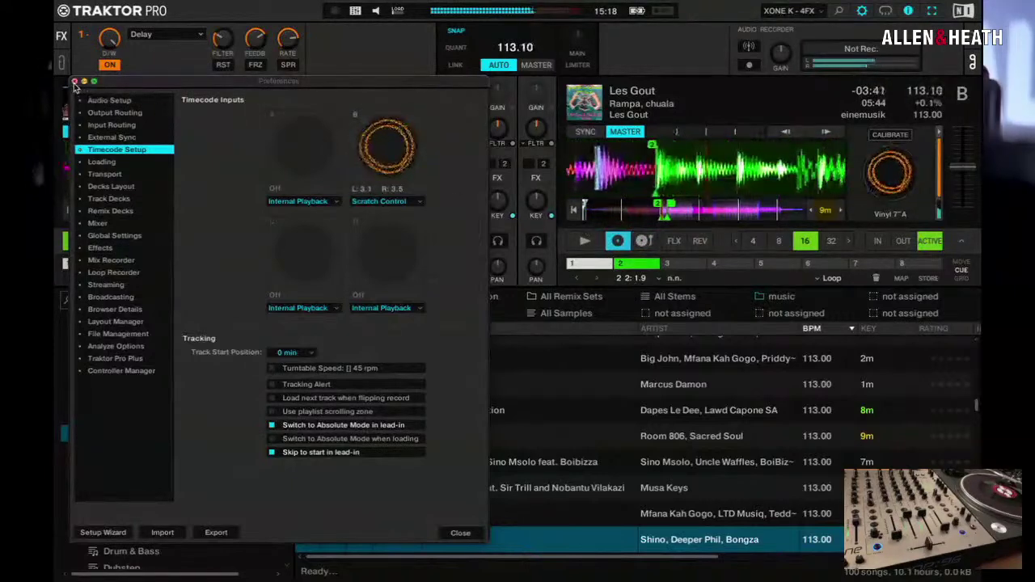
key(Escape)
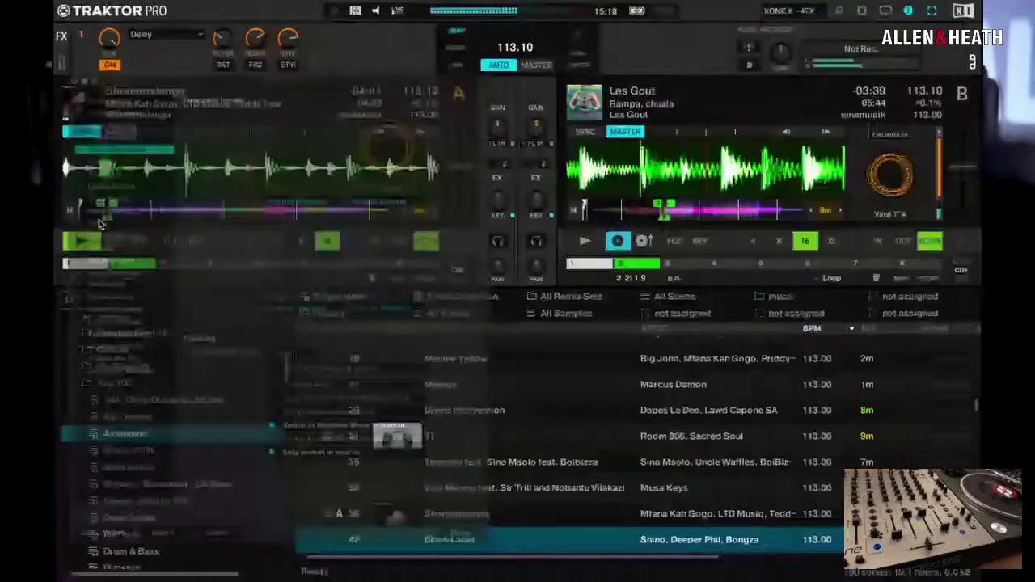
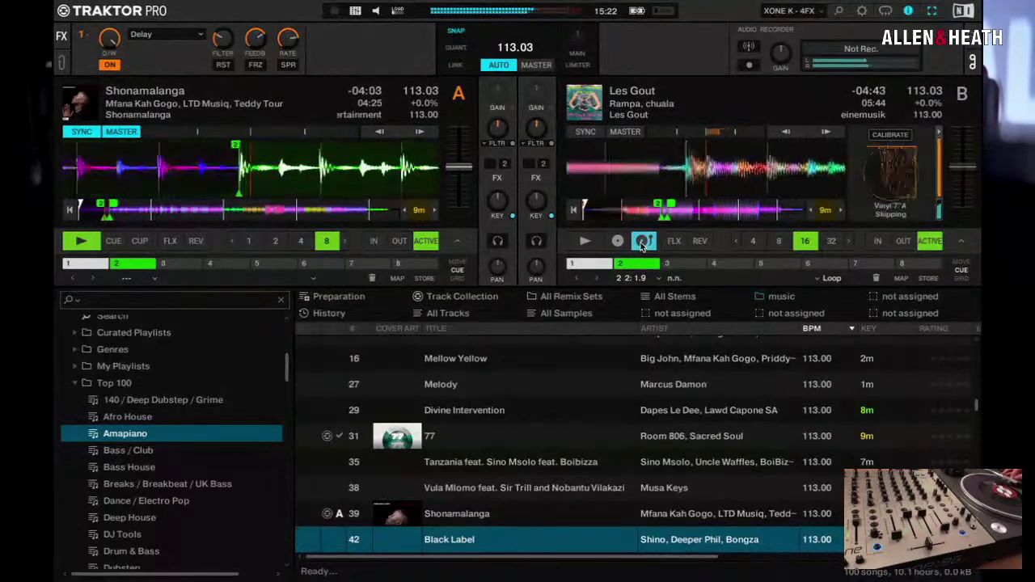
Switch deck B's timecode control between relative and absolute mode, ending in absolute mode.
click(643, 241)
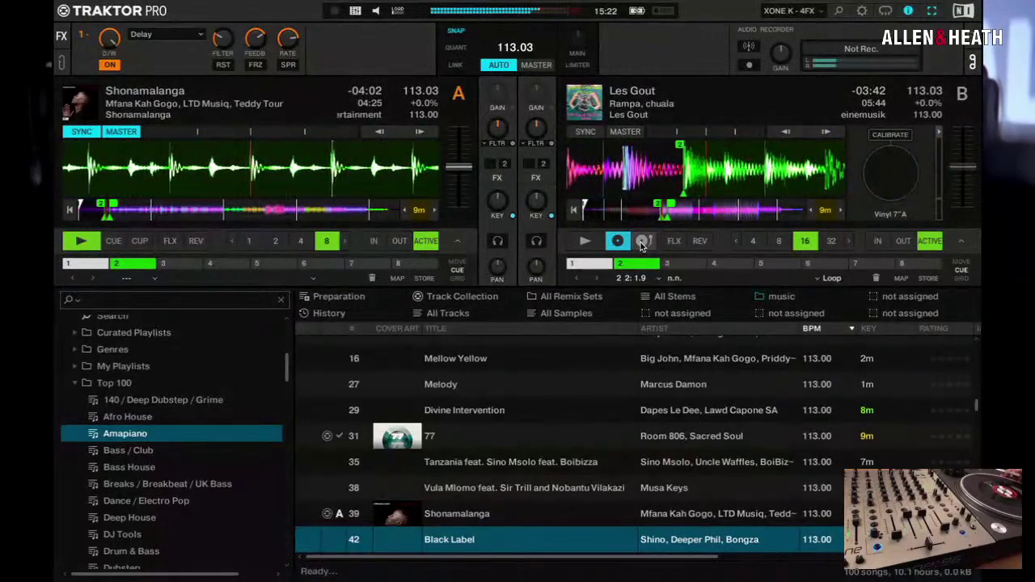
click(641, 242)
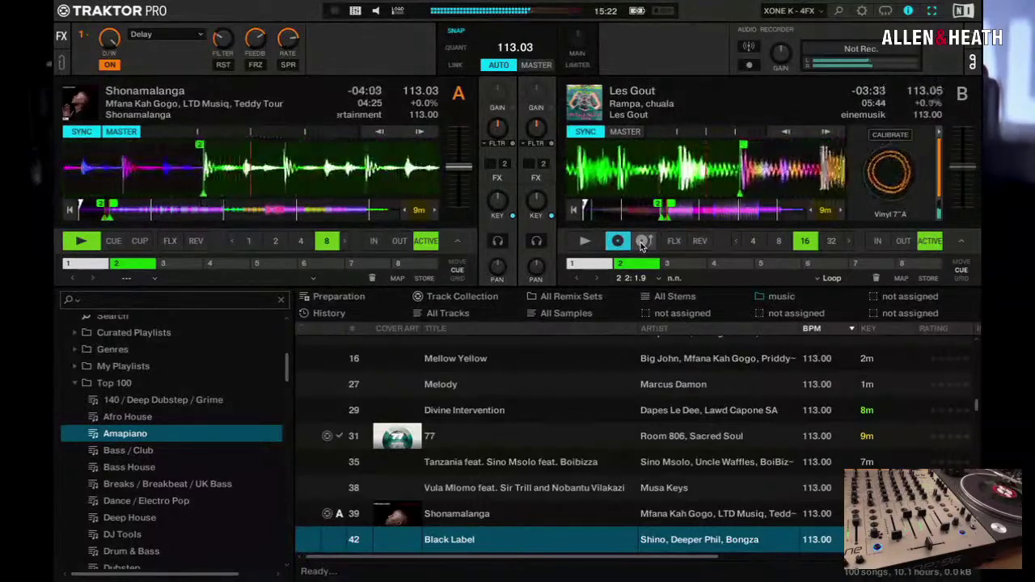
click(643, 242)
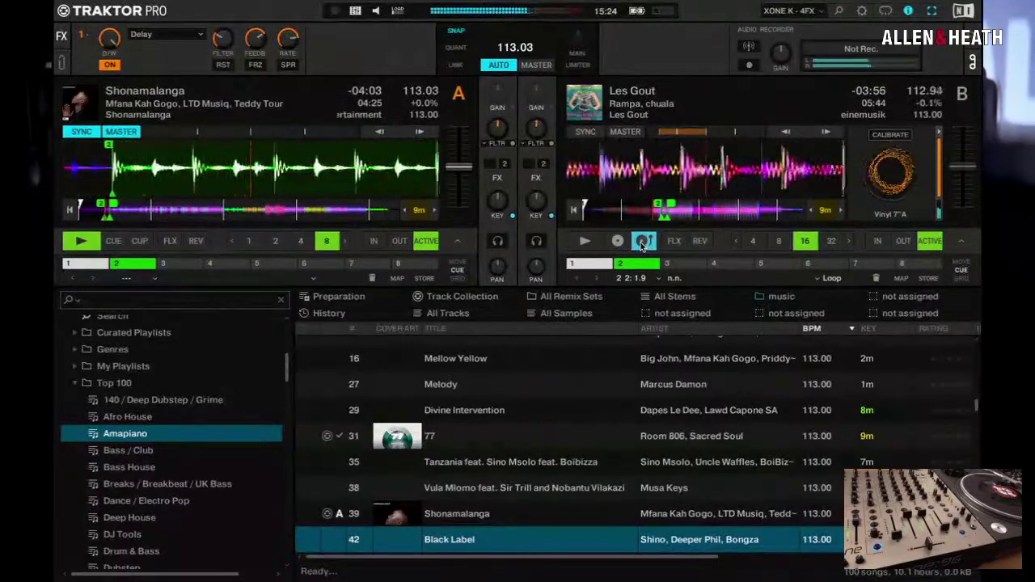
Reopen the preferences and check the deck output and input channel assignments, including the FX send and return.
click(862, 12)
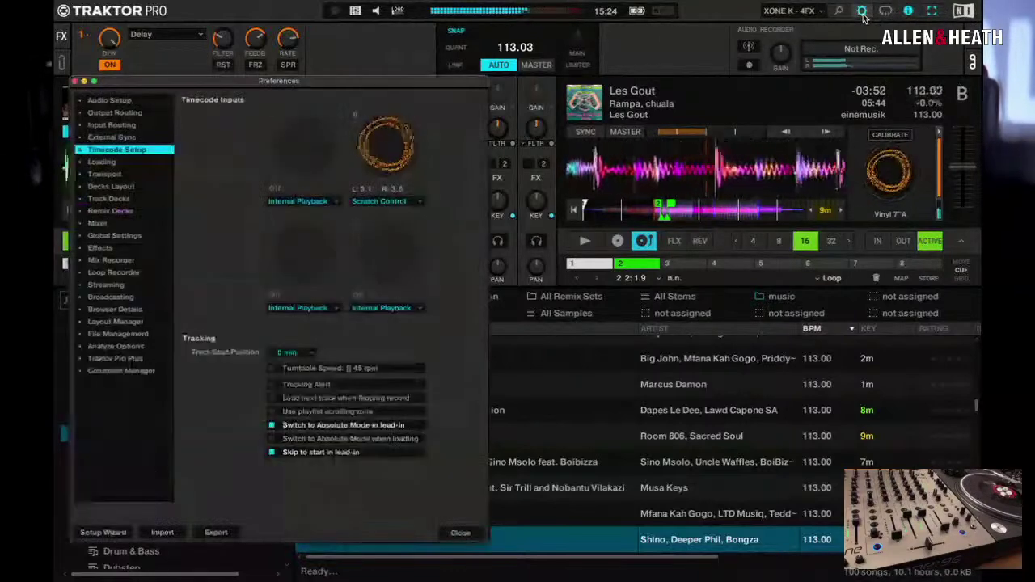
click(122, 127)
click(115, 112)
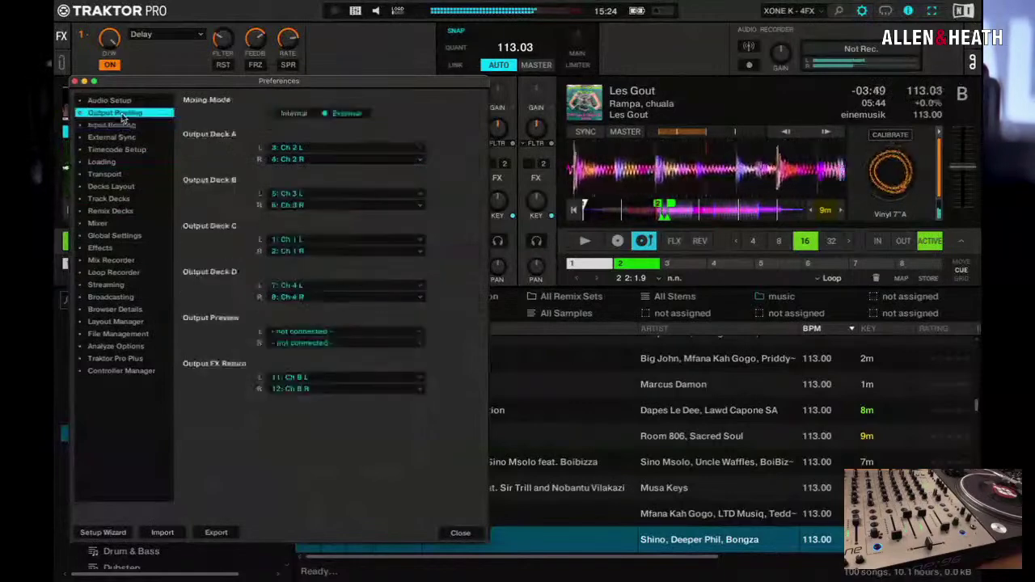
click(117, 125)
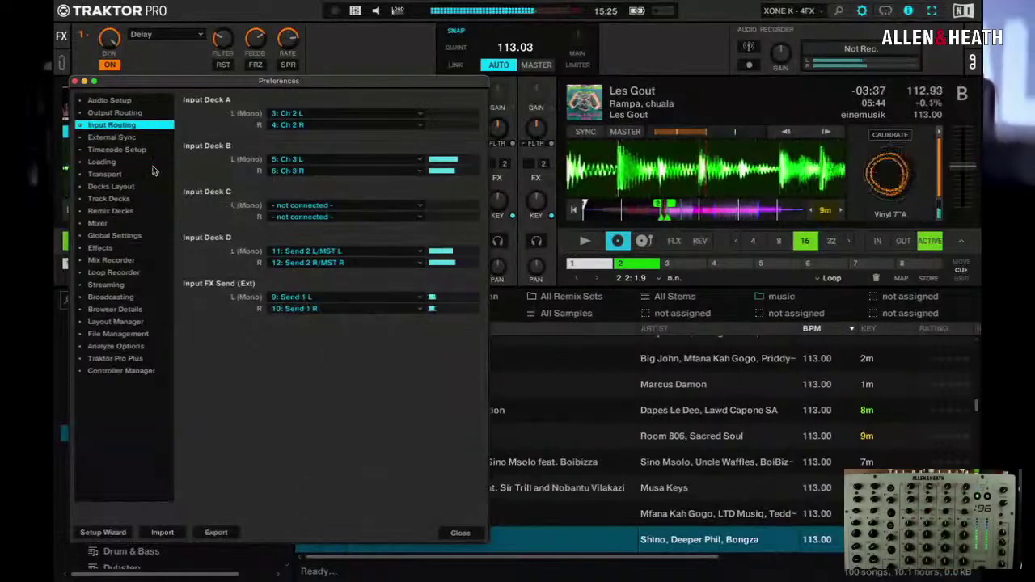
Assign the Output FX Return to 9: Ch A L and 10: Ch A R, and close the preferences.
click(121, 114)
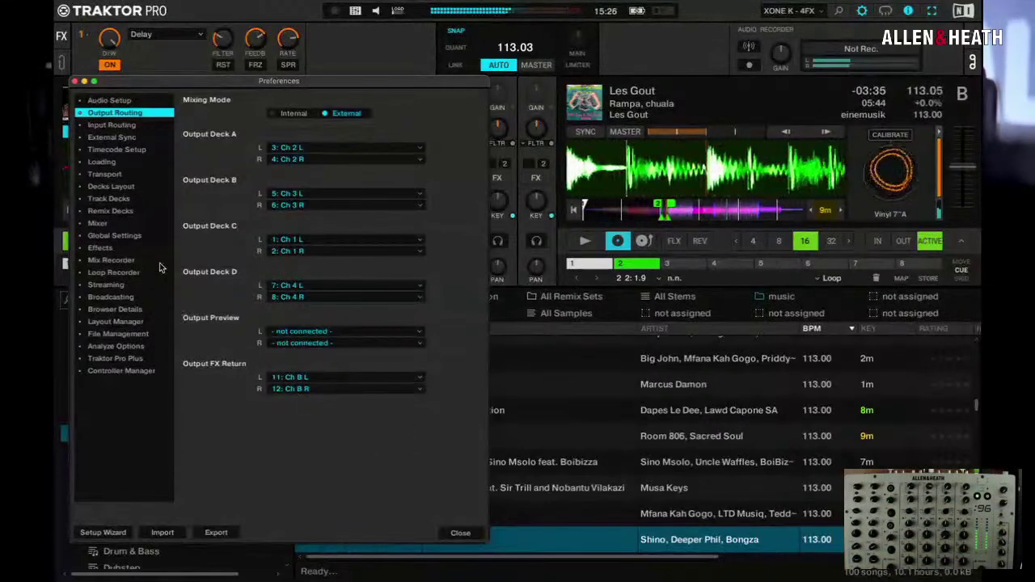
click(110, 125)
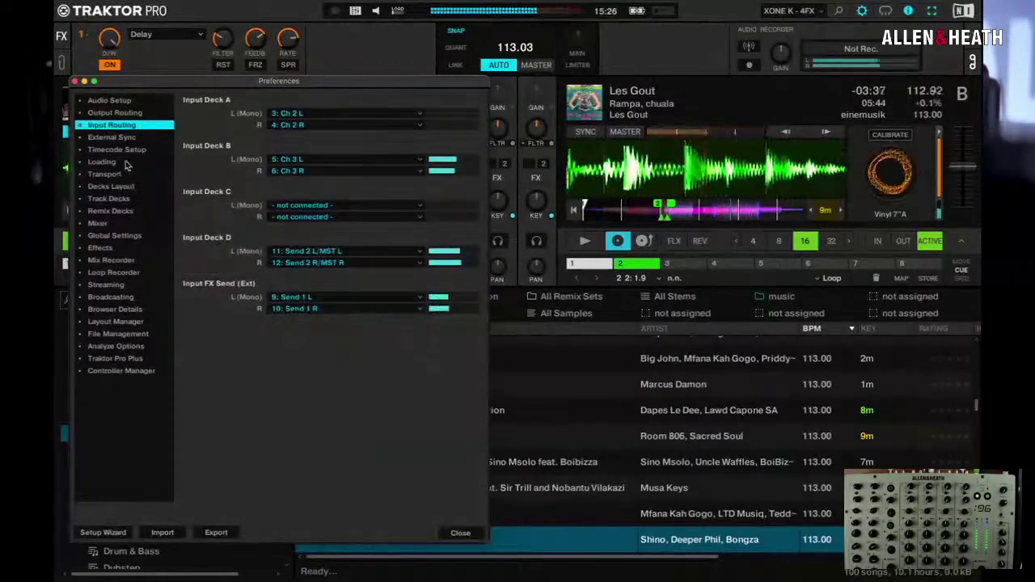
click(114, 113)
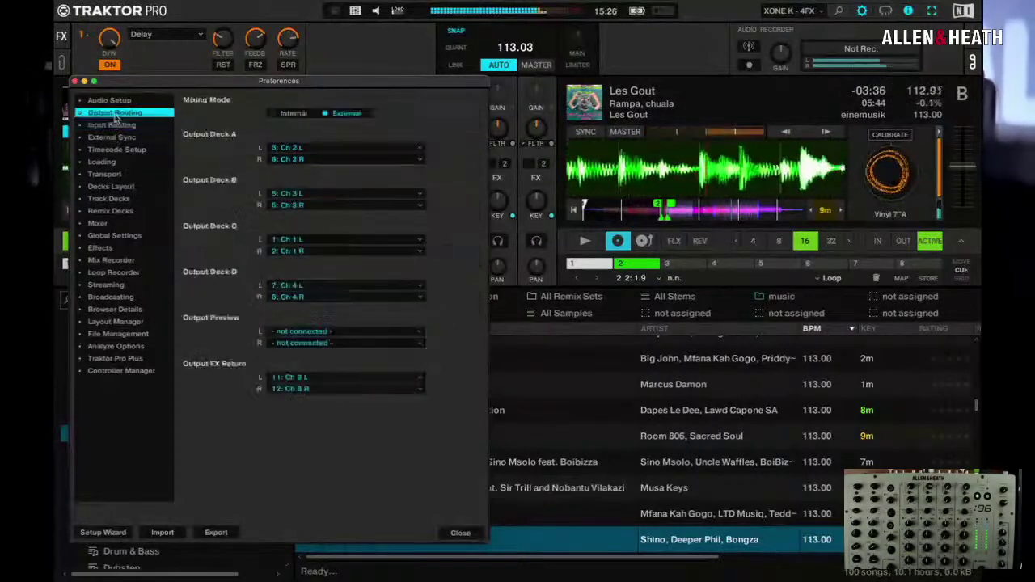
click(305, 379)
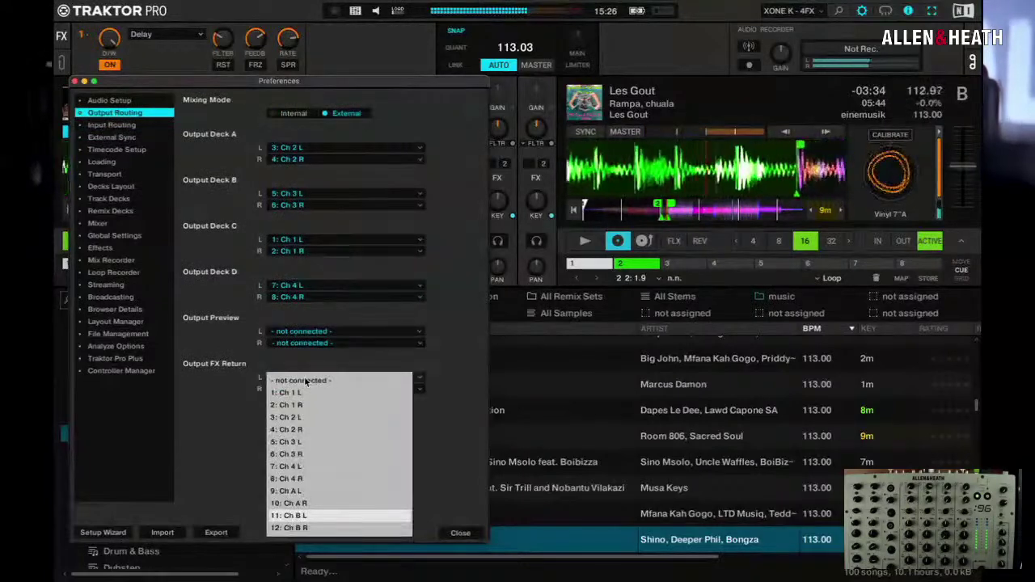
click(315, 491)
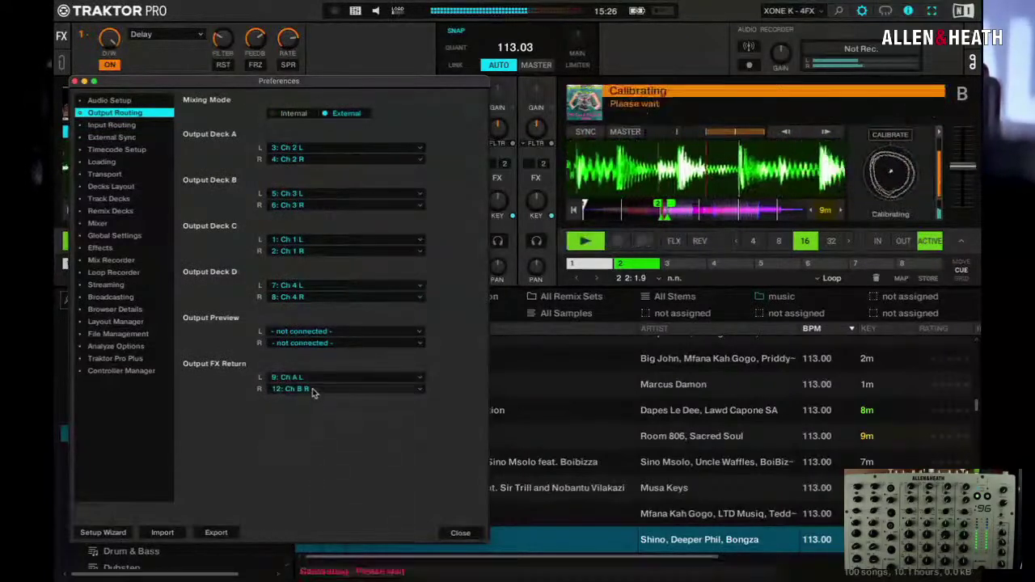
click(314, 389)
click(317, 510)
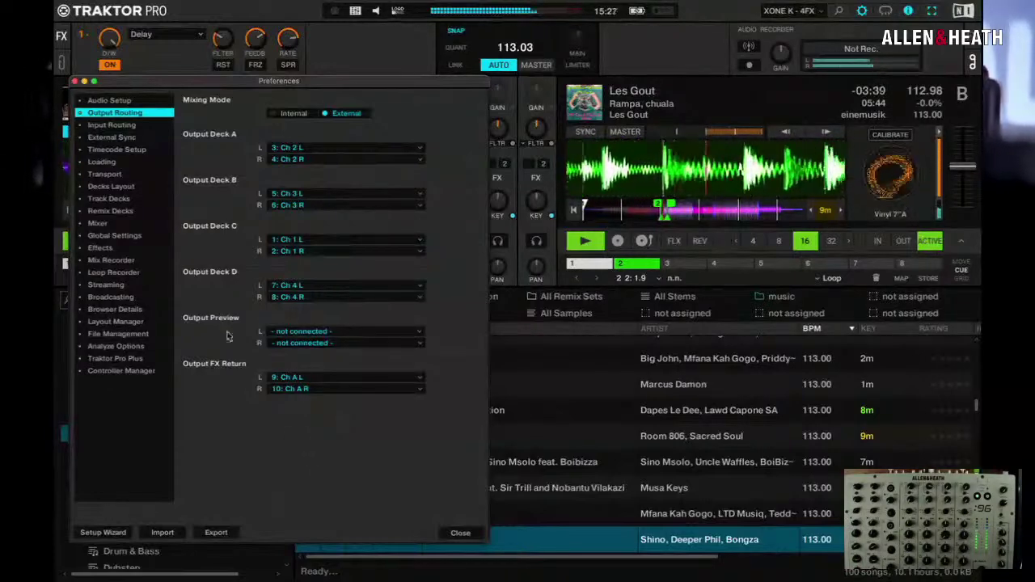
click(75, 83)
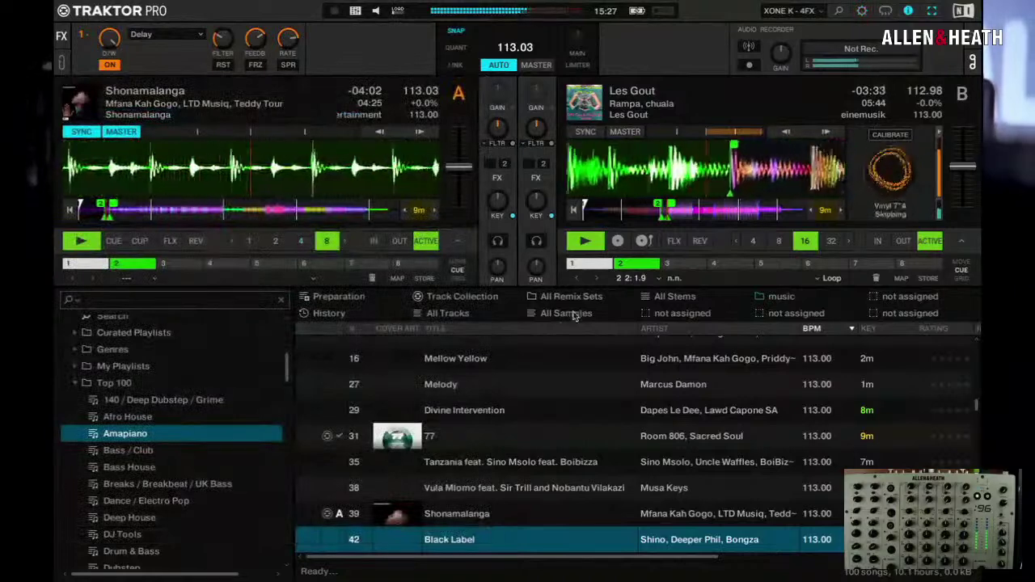
Reposition playback in deck B's track, and keep FX unit 1's routing on Send in the effects preferences.
click(662, 212)
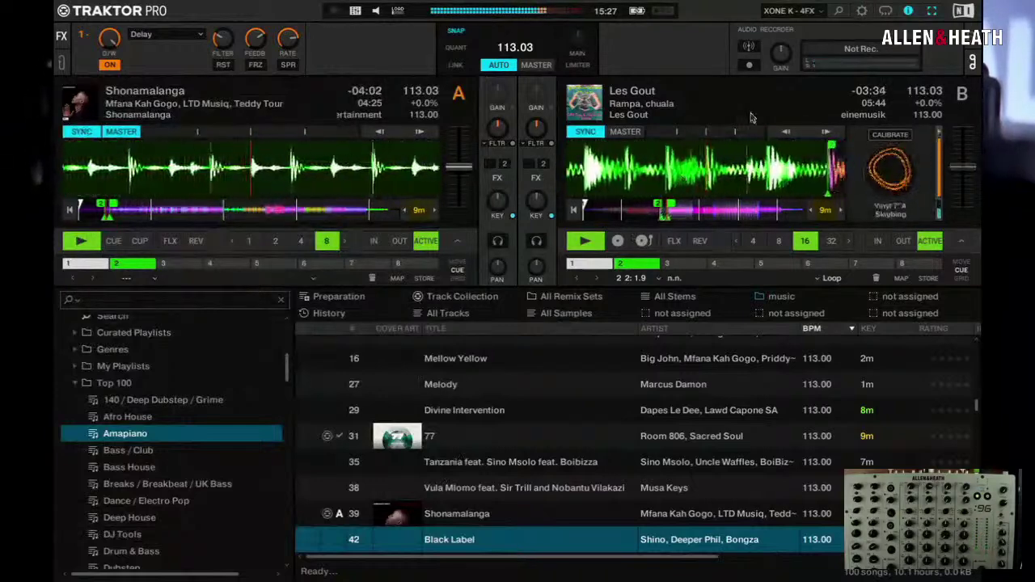
mouse_move(885, 22)
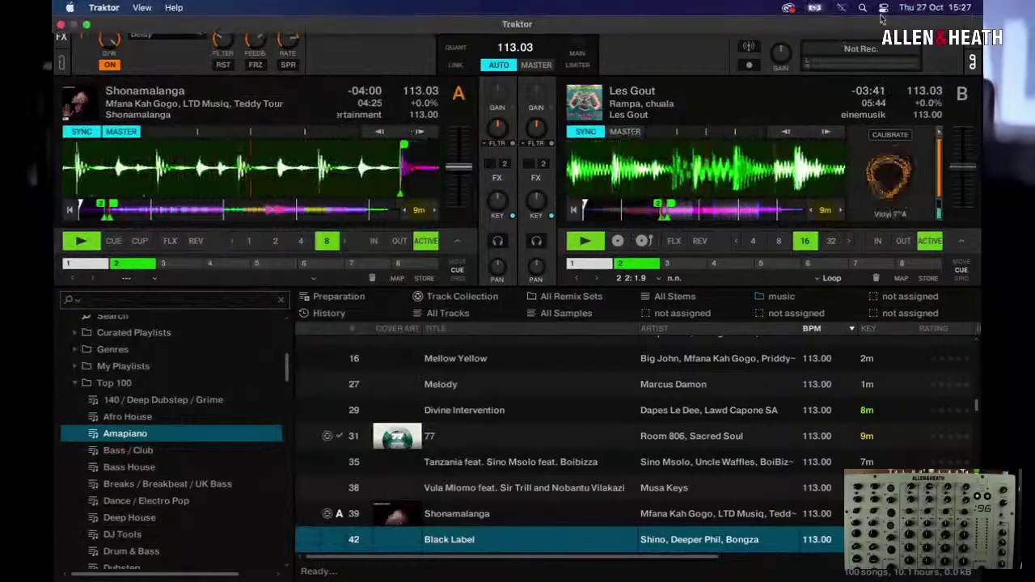
click(862, 11)
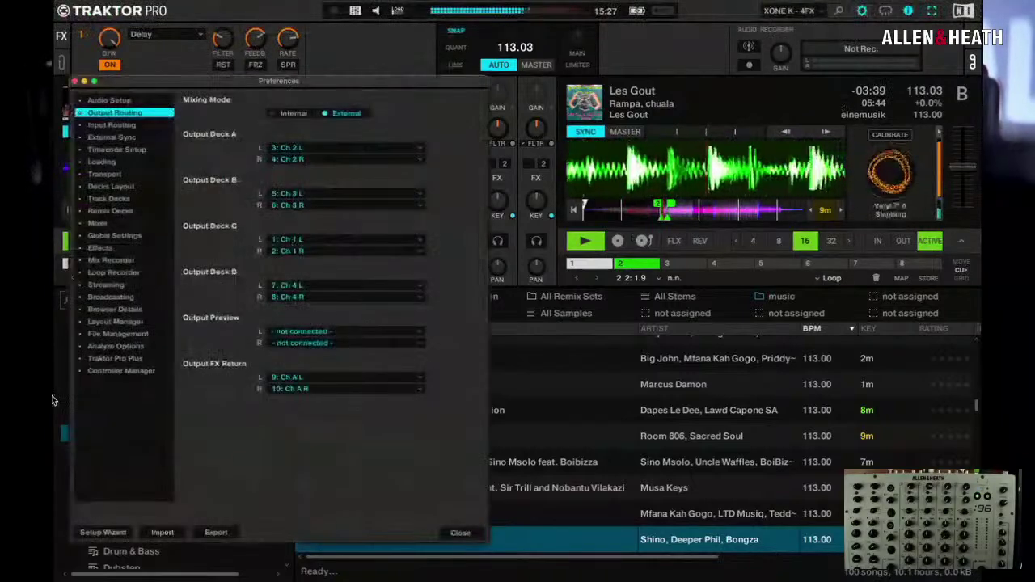
click(100, 248)
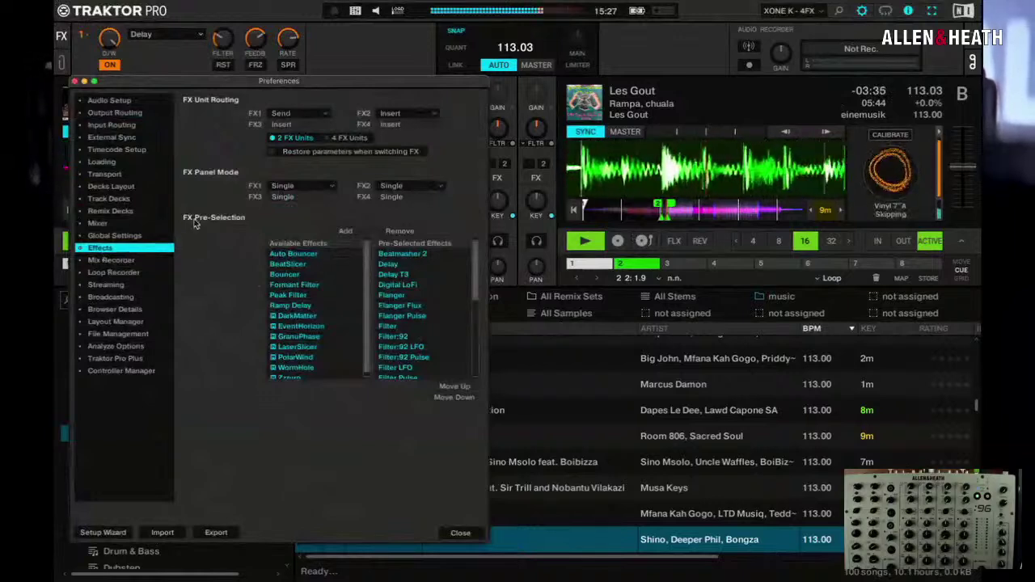
click(326, 118)
click(302, 118)
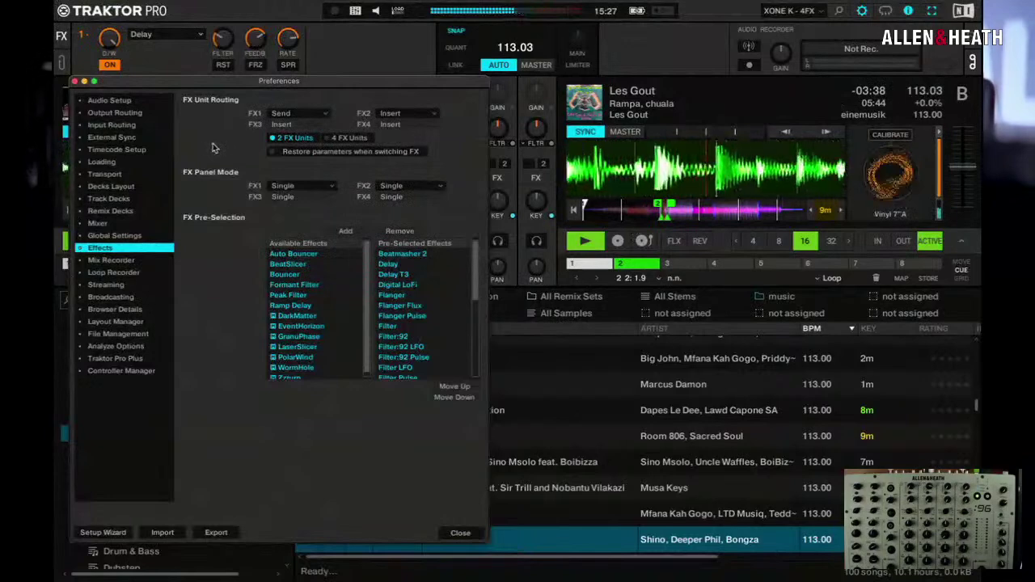
click(461, 534)
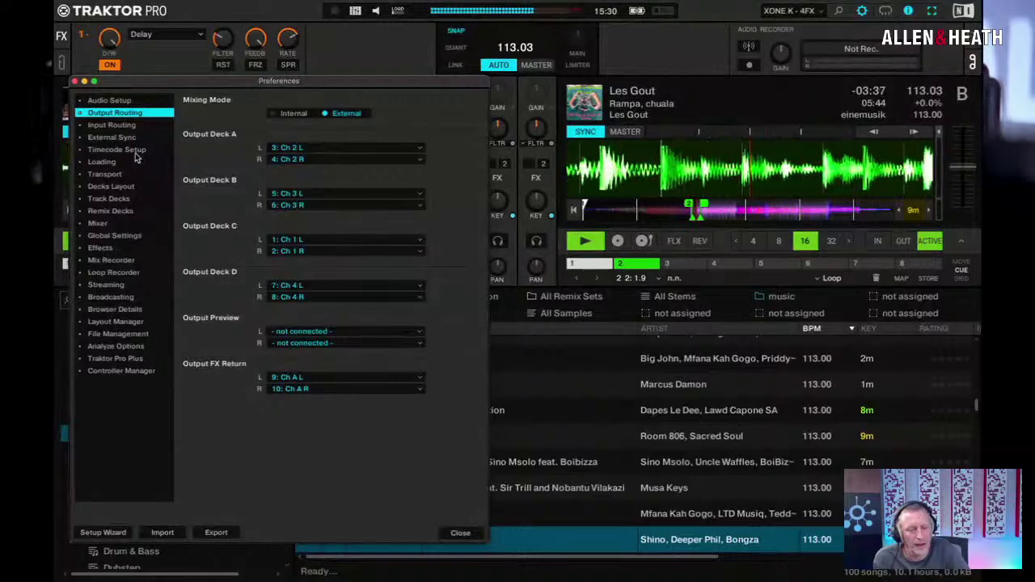
Review the input FX send, the output FX return and the FX unit routing in the preferences.
click(113, 126)
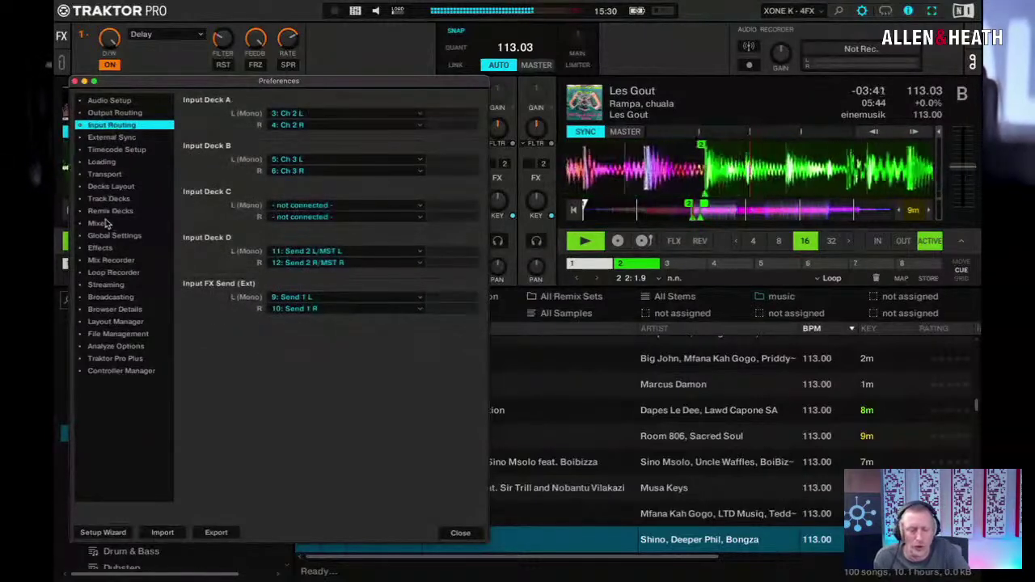
click(101, 249)
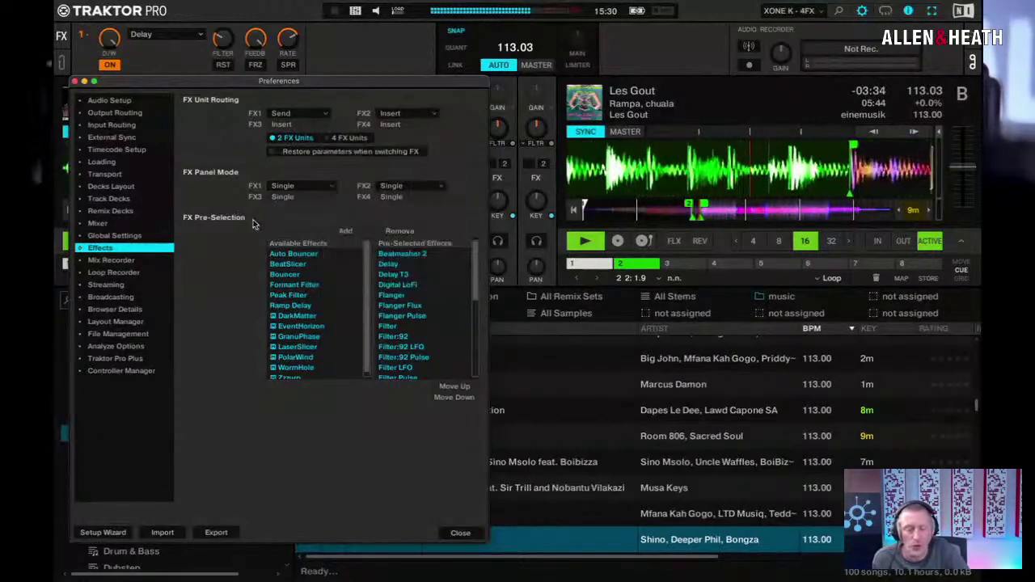
click(111, 114)
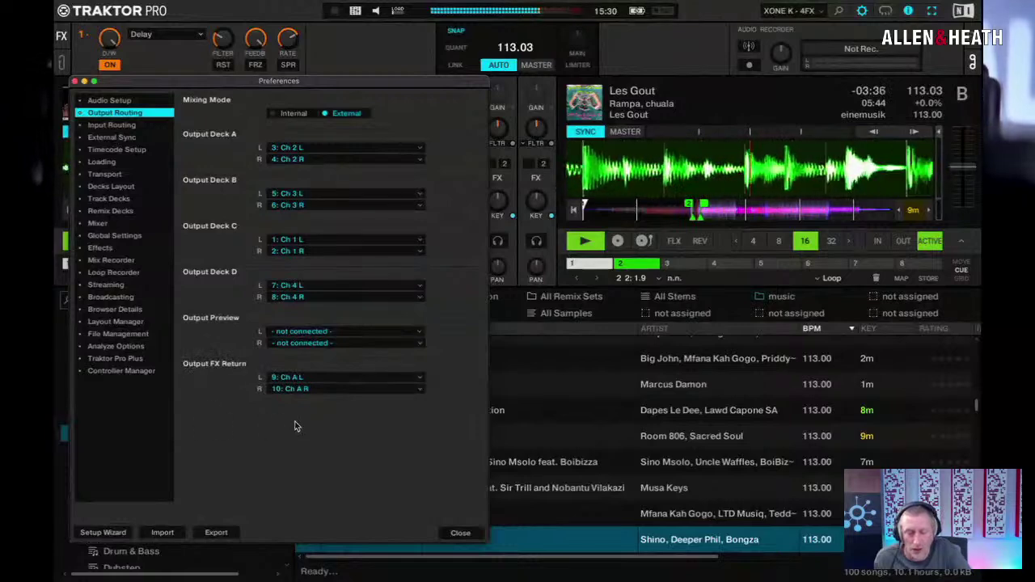
click(107, 126)
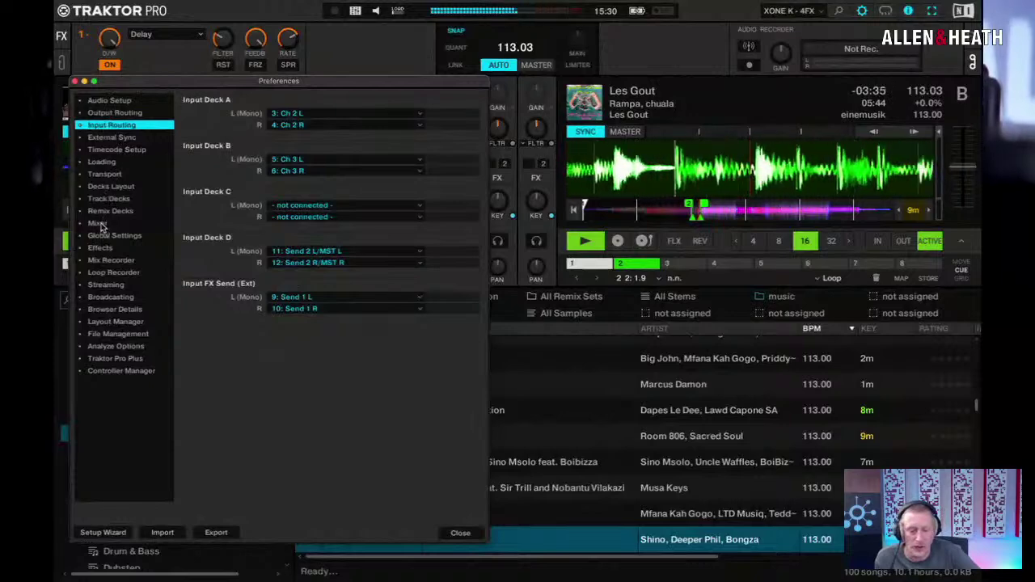
click(102, 248)
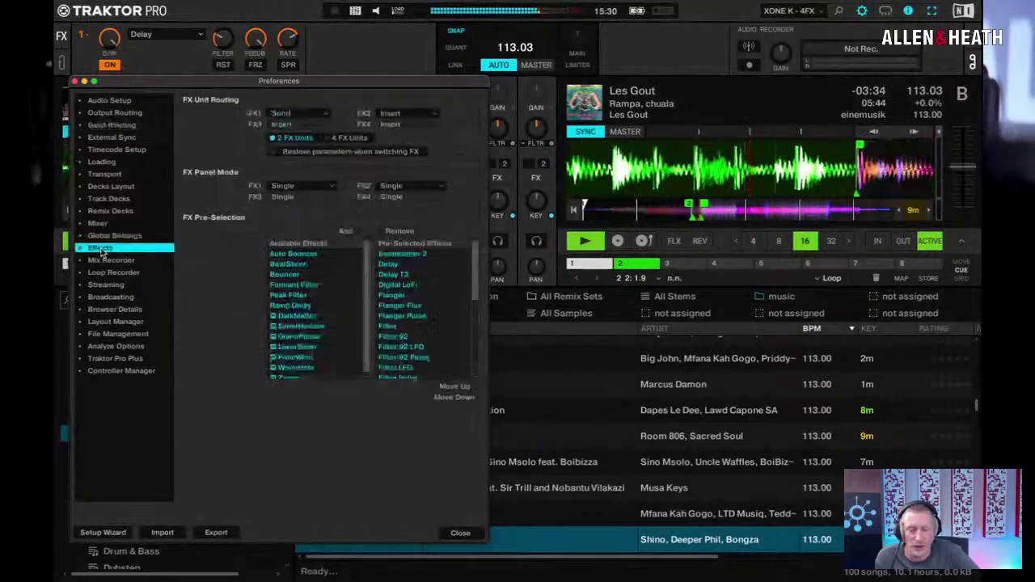
Change the FX1 panel mode to Group, and move the preferences window aside temporarily to check FX unit 1's effect slots.
click(330, 190)
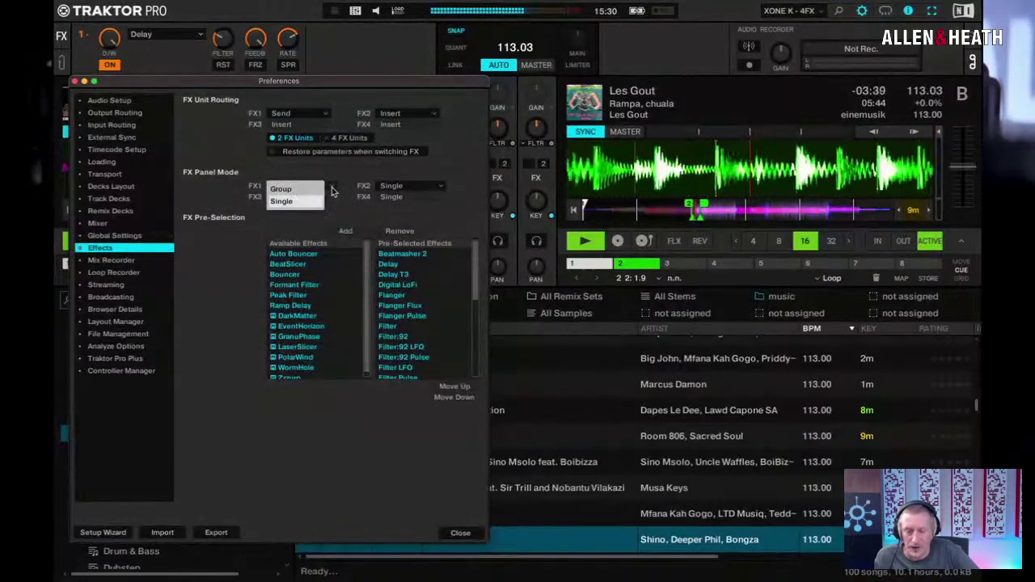
click(308, 193)
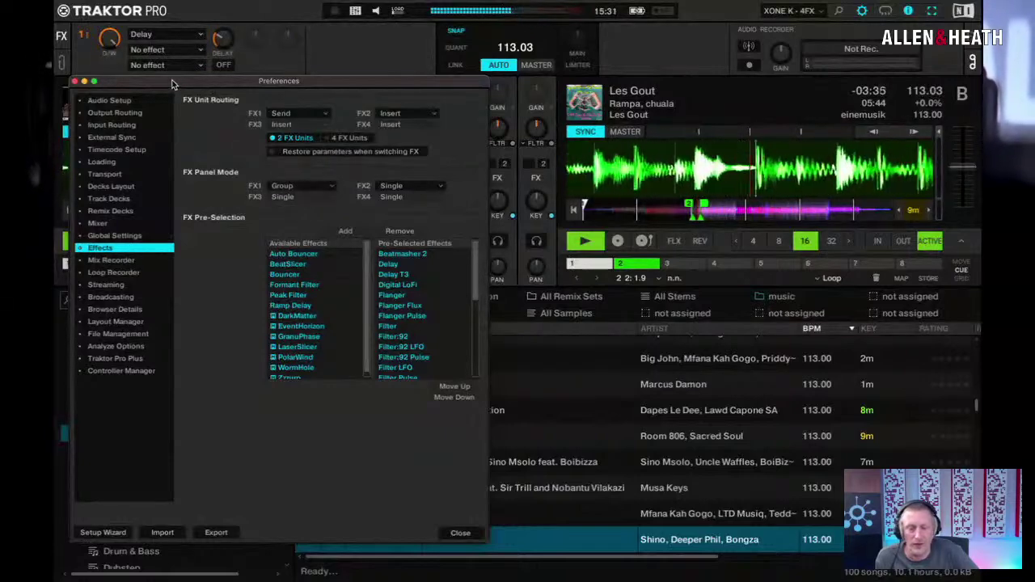
drag(171, 84, 195, 168)
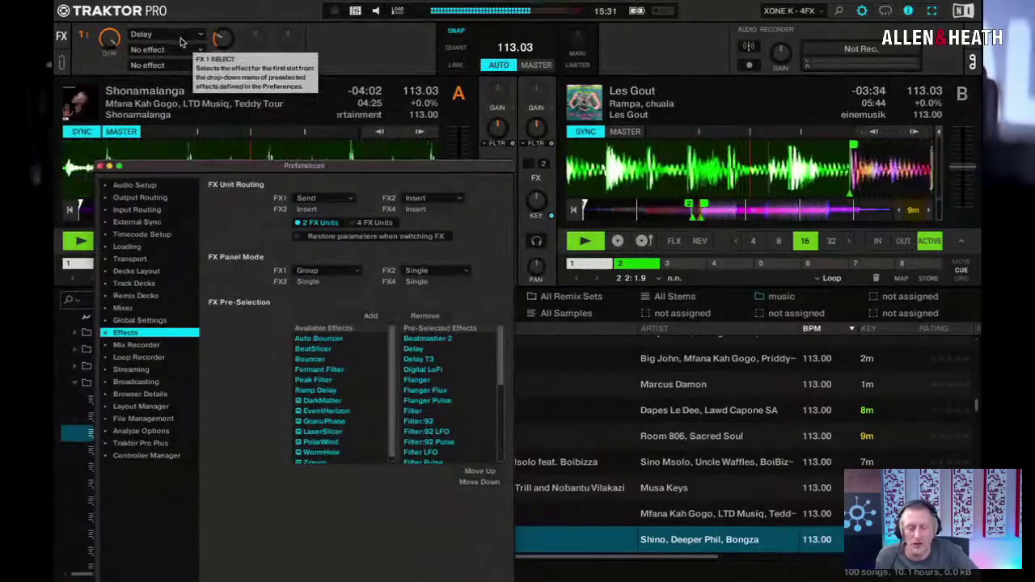
drag(208, 166, 204, 84)
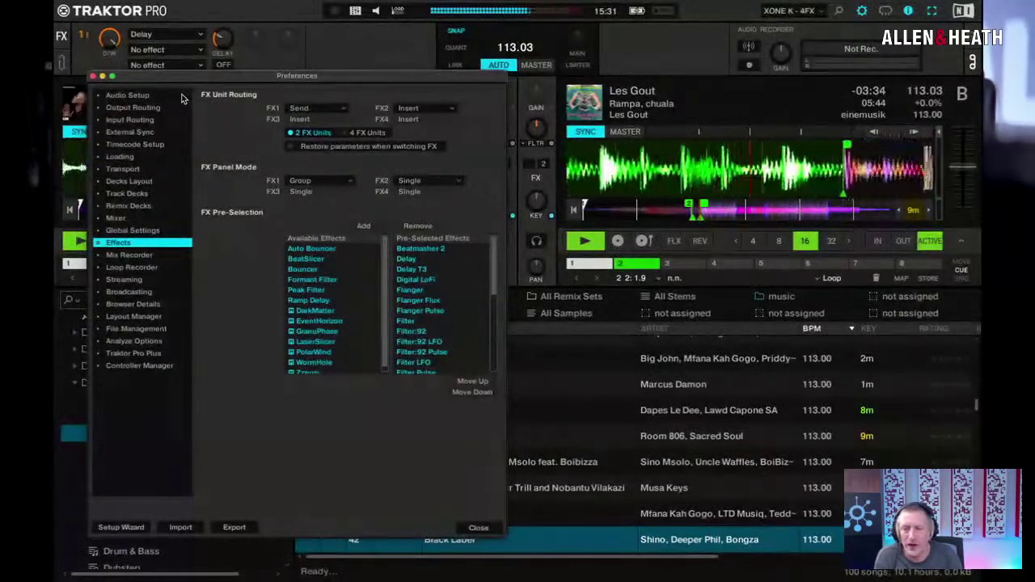
Check the input routing, keep Input Deck D as the mix recorder's external input, and examine the audio recorder's level meter.
click(142, 109)
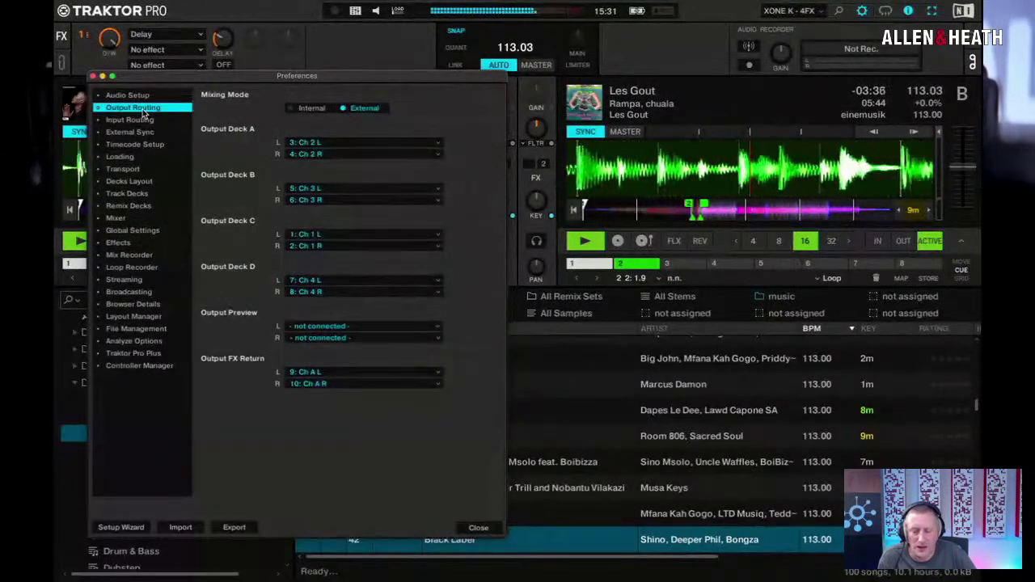
click(139, 121)
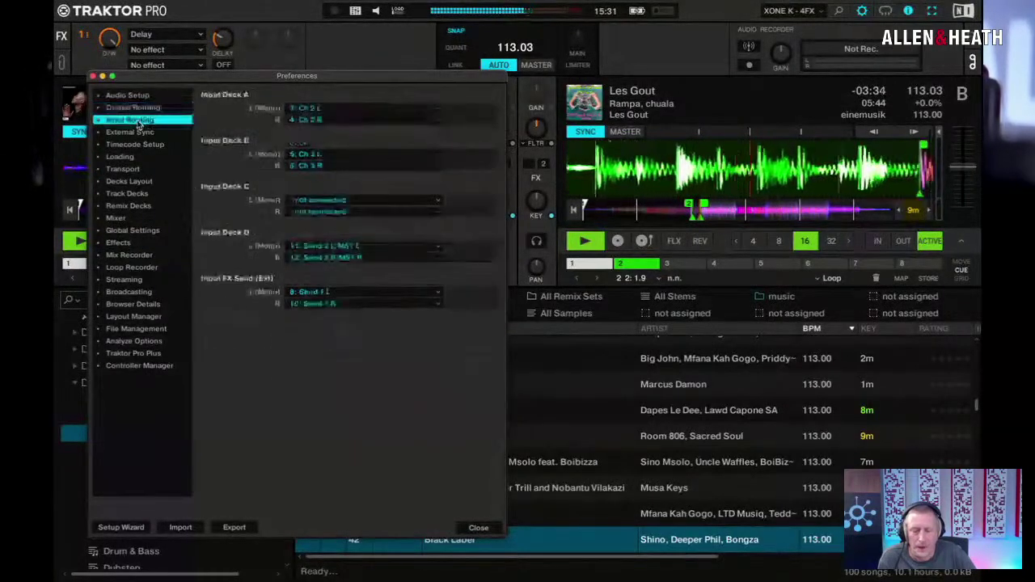
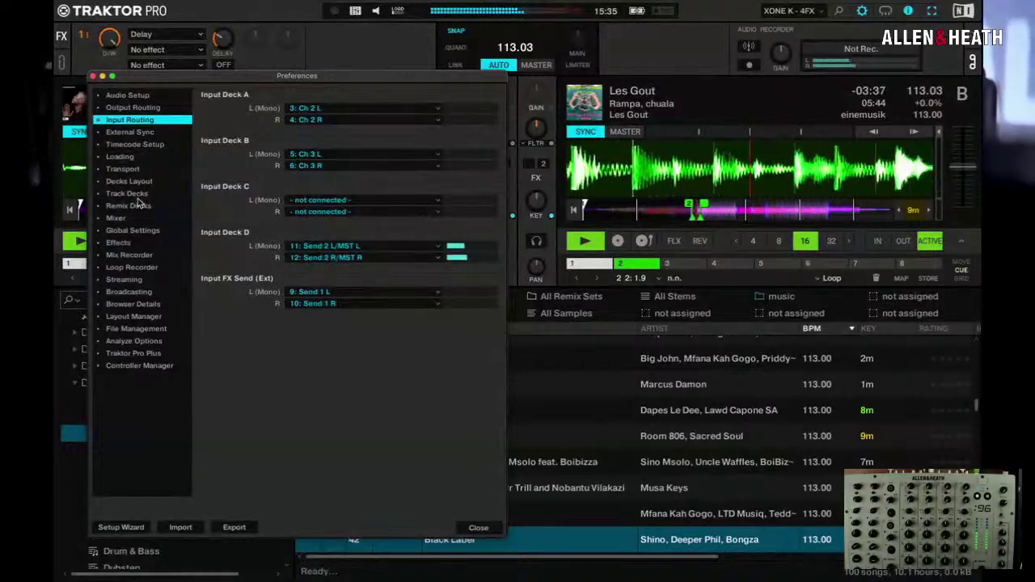
click(142, 255)
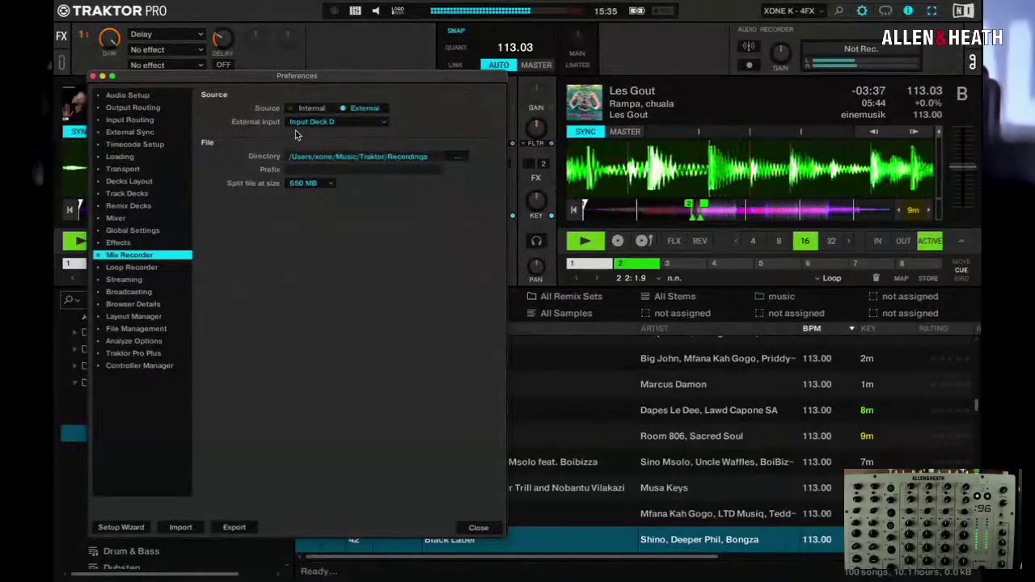
click(385, 127)
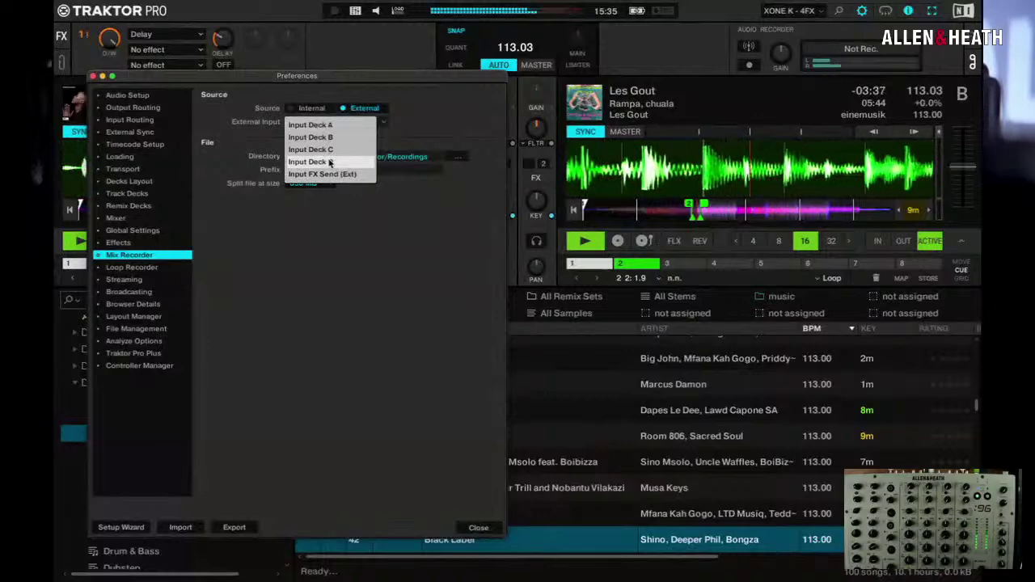
click(329, 162)
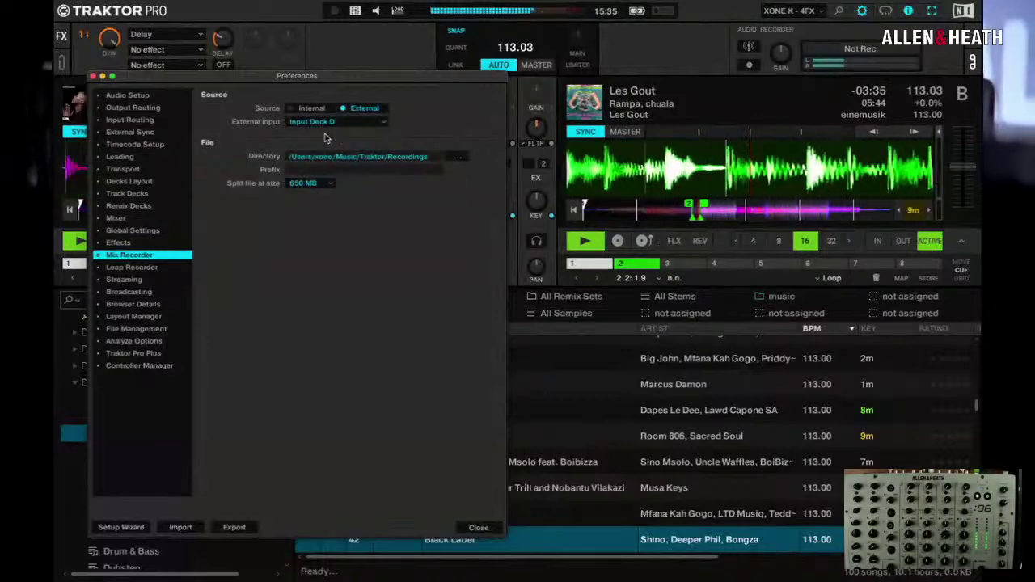
click(142, 120)
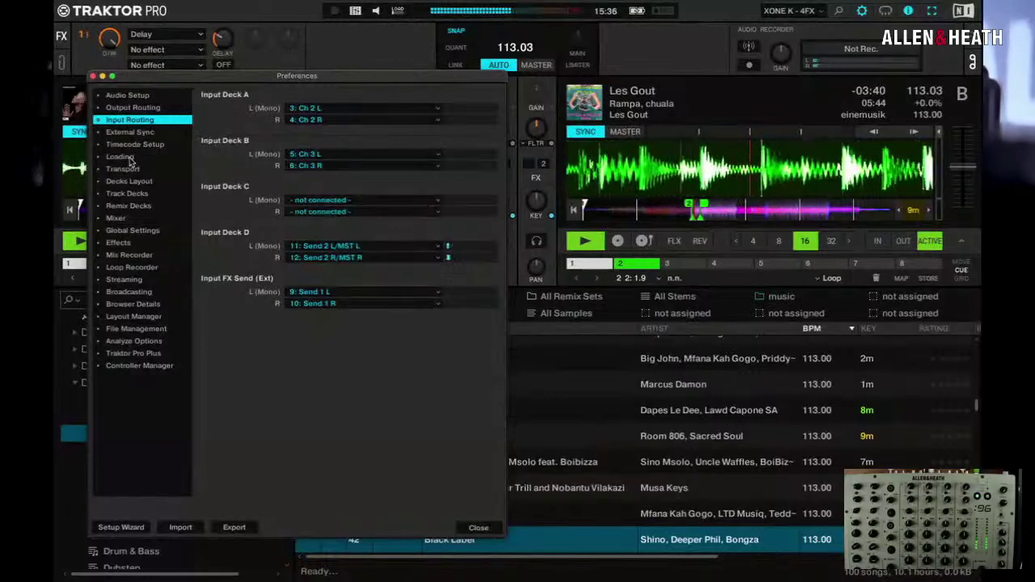
click(128, 256)
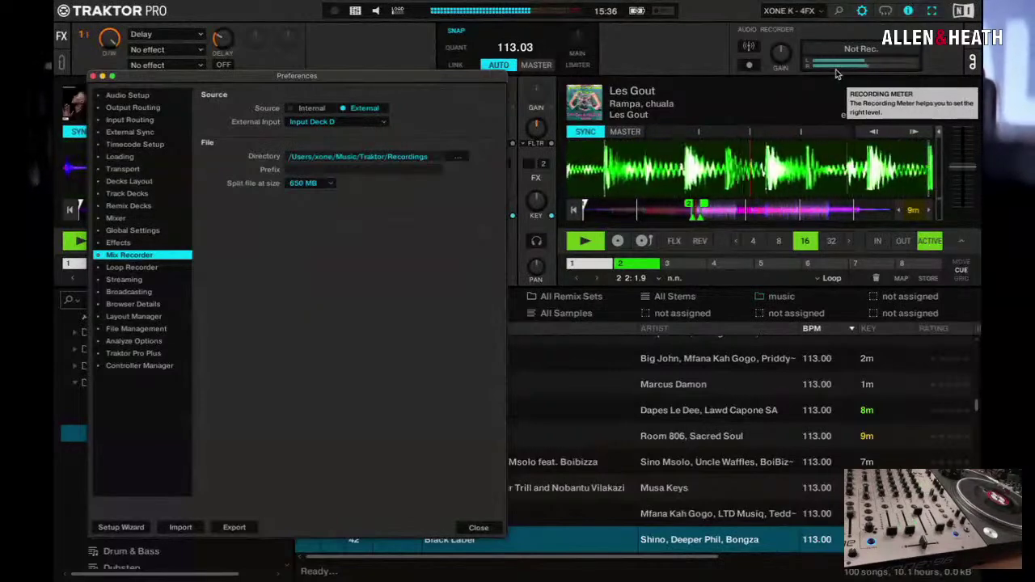
click(752, 66)
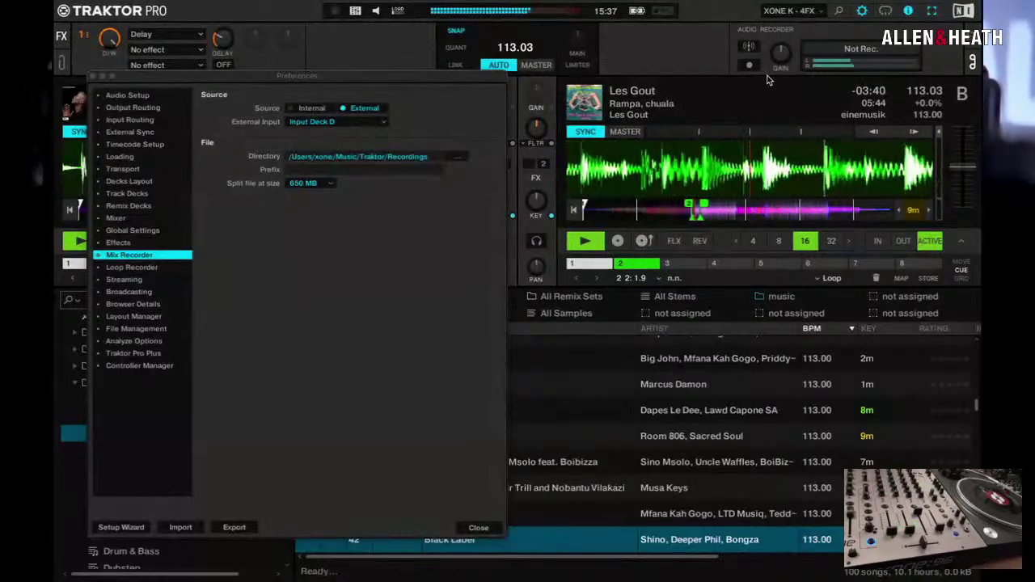
mouse_move(906, 65)
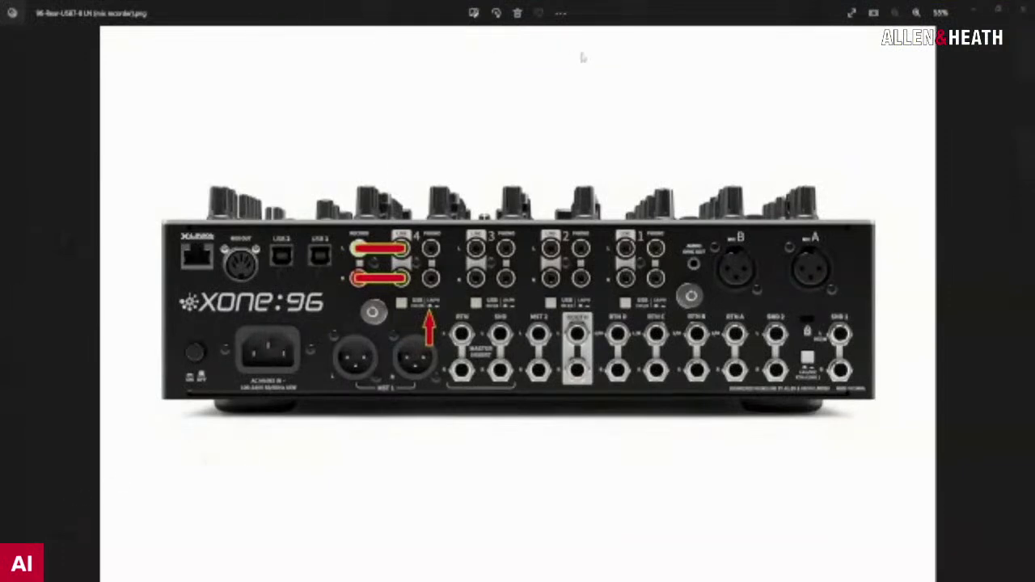
Enlarge the Xone:96 rear-panel picture to 100% to examine the record output's cabling to channel 4, and close Traktor's preferences.
click(915, 13)
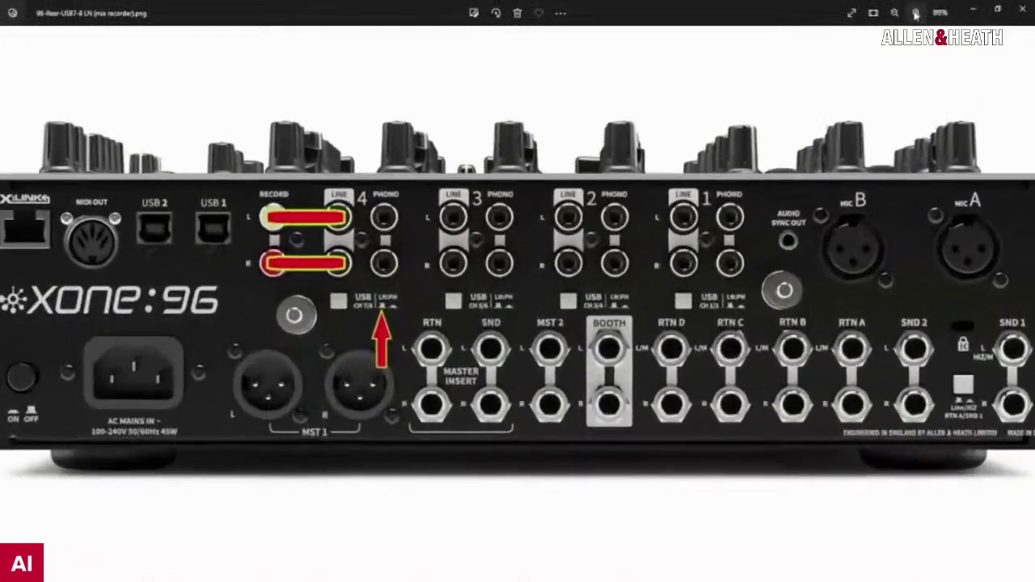
click(916, 13)
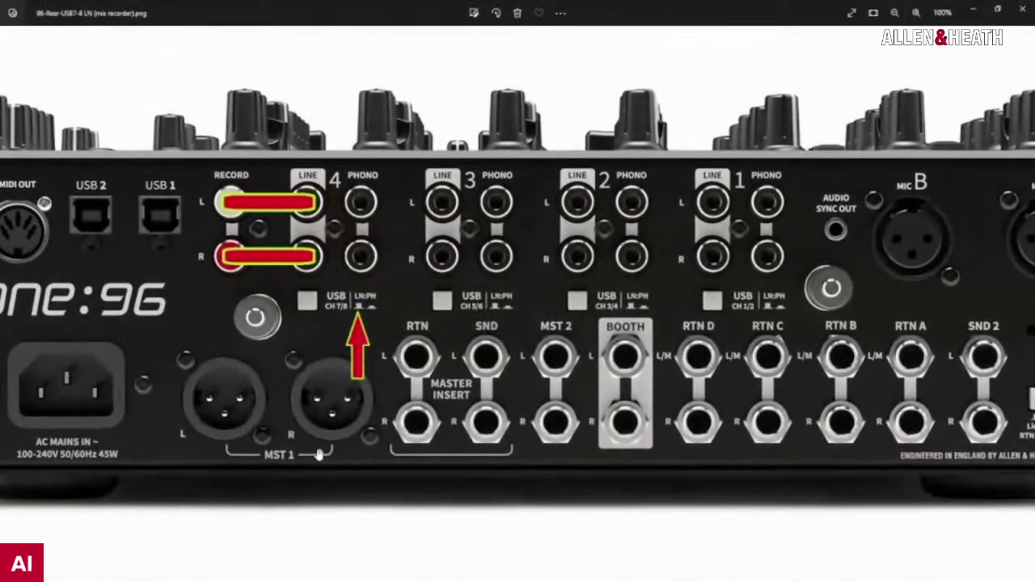
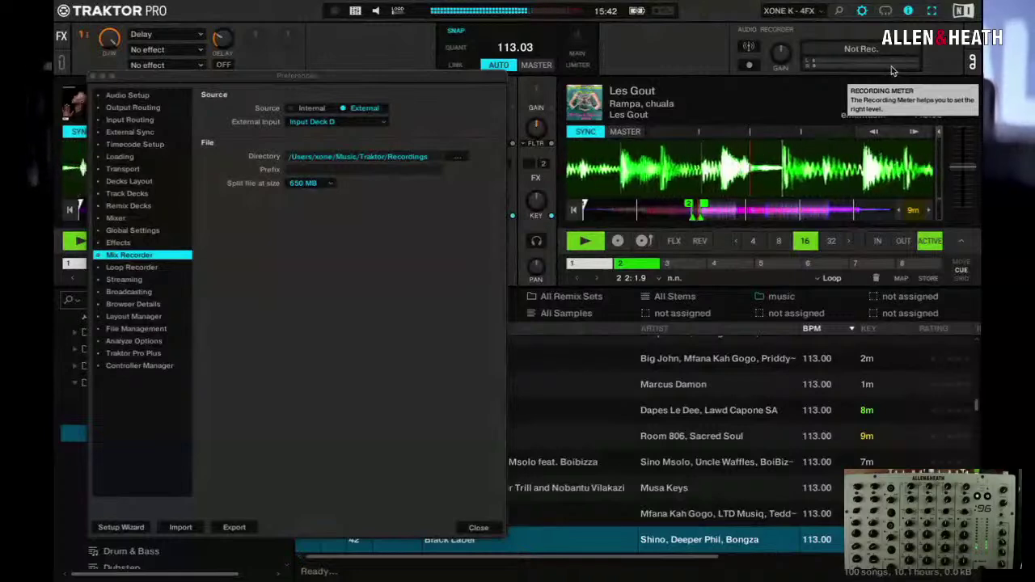
click(93, 79)
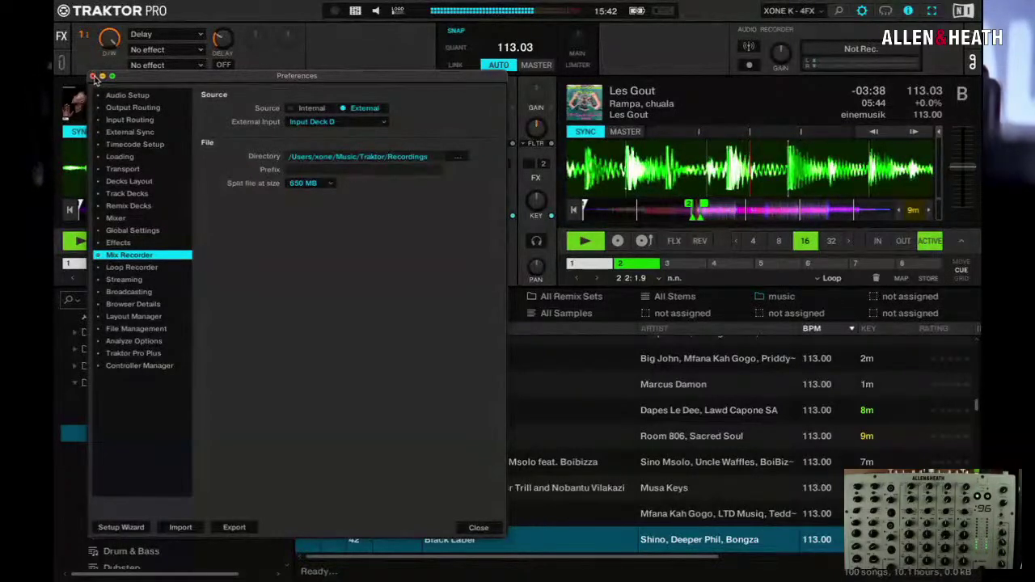
click(94, 77)
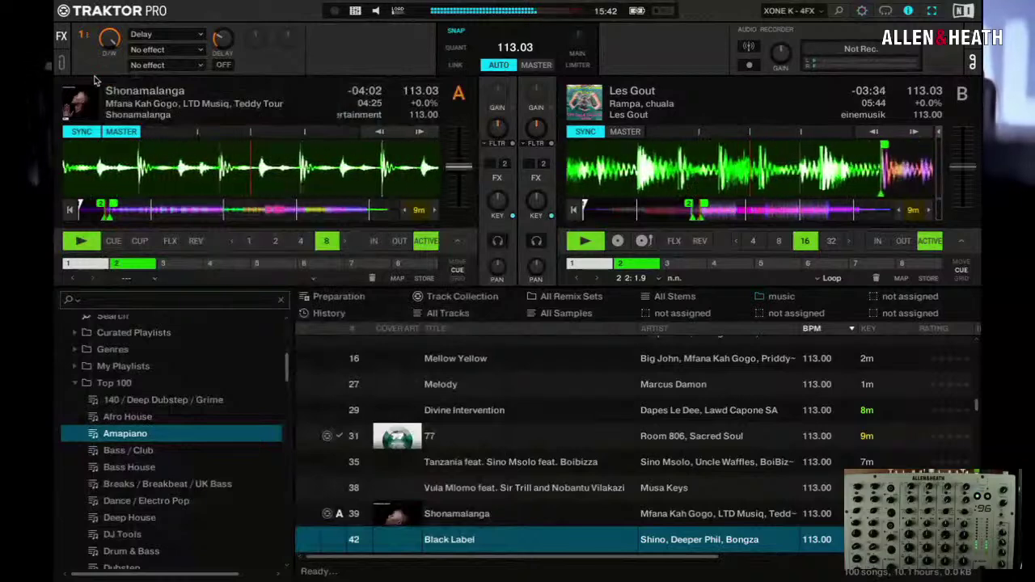